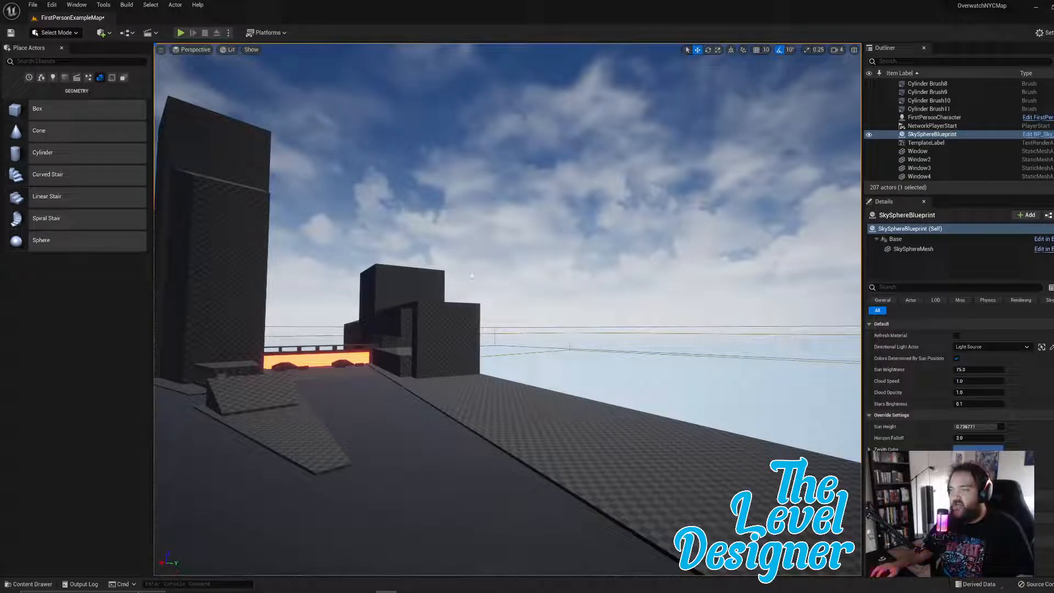
Step: Switch to Brush Editing mode and place a box brush on the road by the end of the checkered pavement strip
right_click_drag(635, 218, 636, 217)
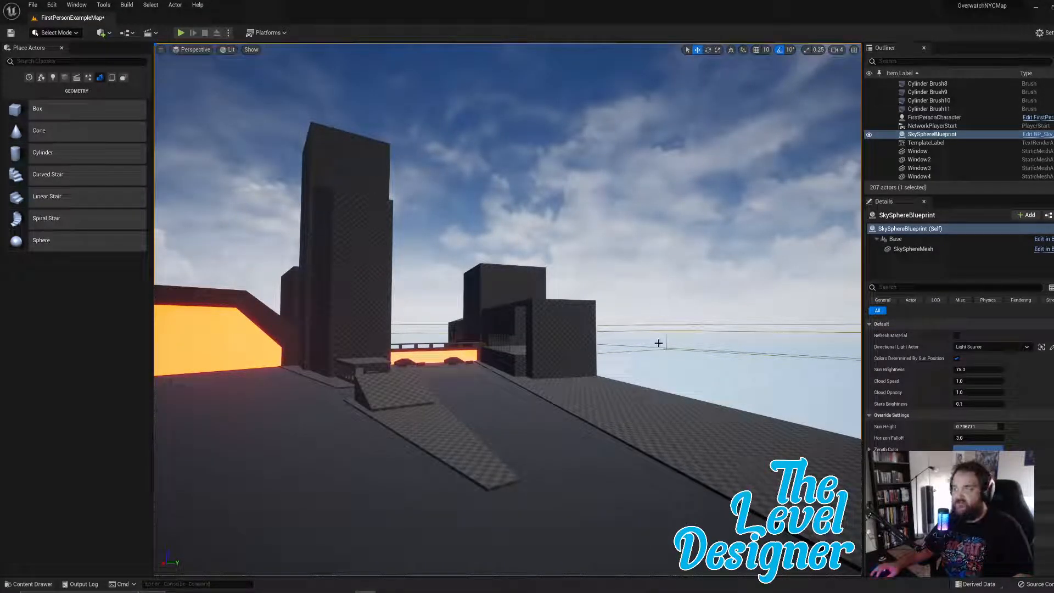
right_click_drag(658, 347, 594, 376)
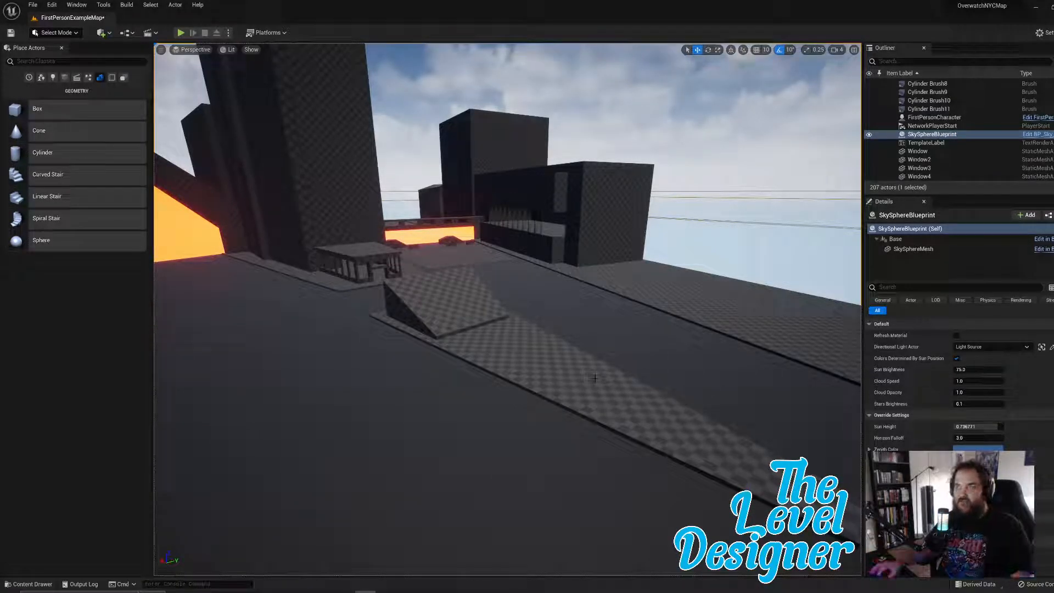
mouse_move(508, 330)
right_mouse_down()
mouse_move(659, 332)
mouse_move(632, 332)
right_mouse_up()
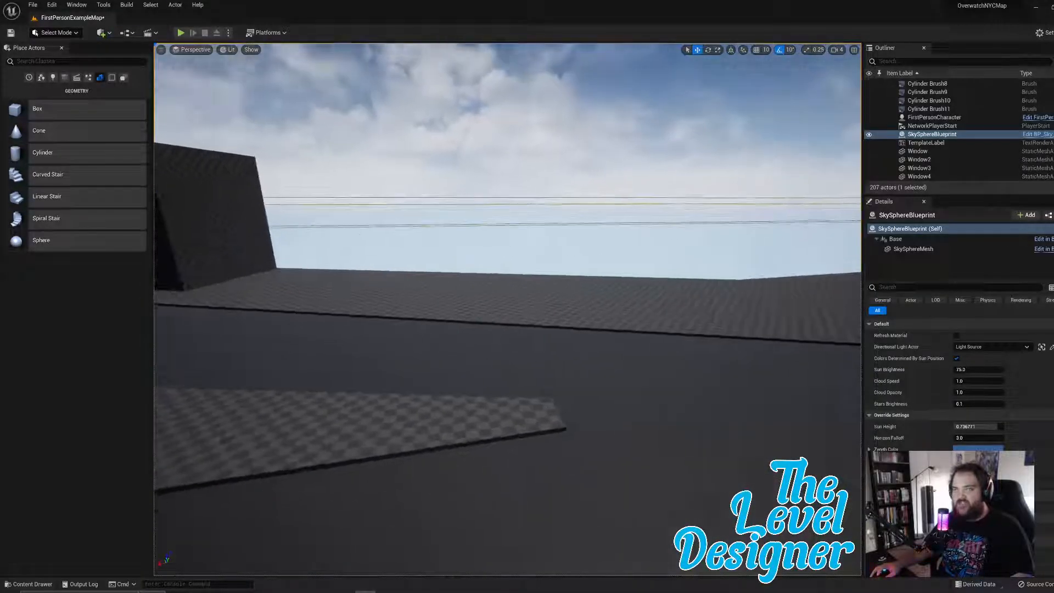
left_click(64, 34)
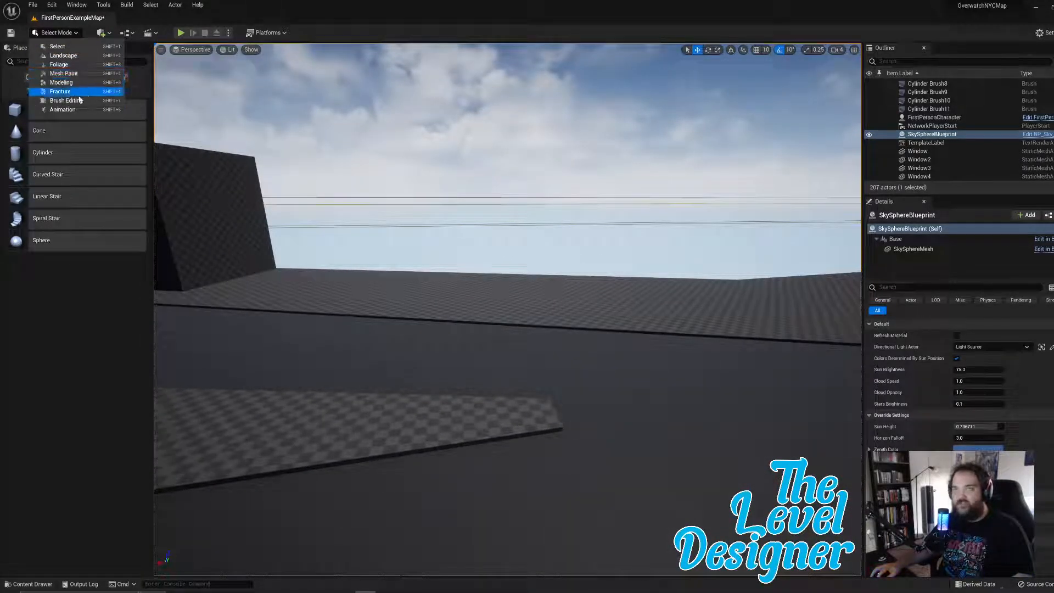
left_click(78, 101)
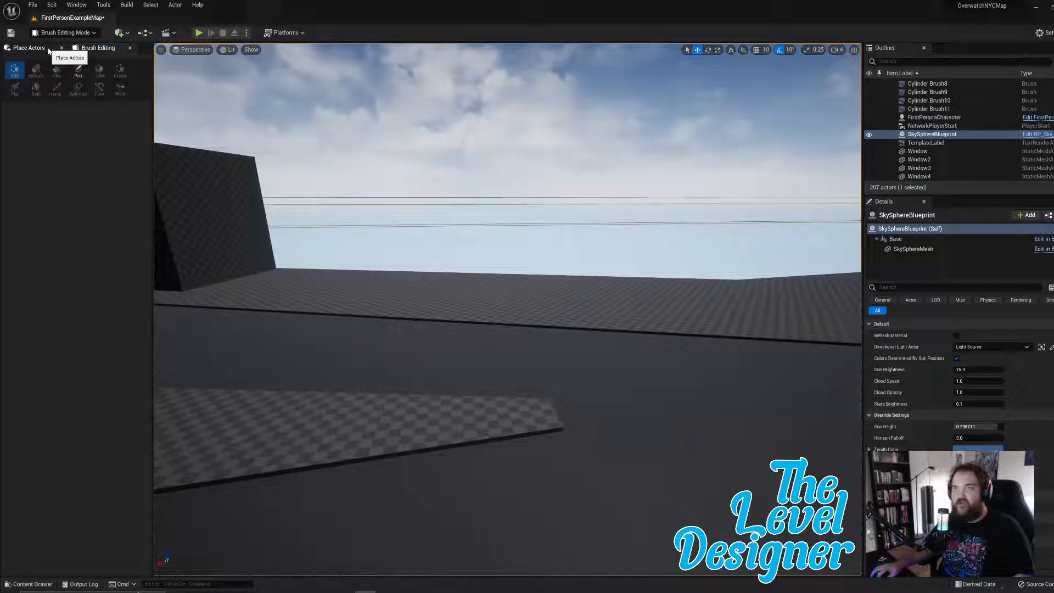
left_click(30, 48)
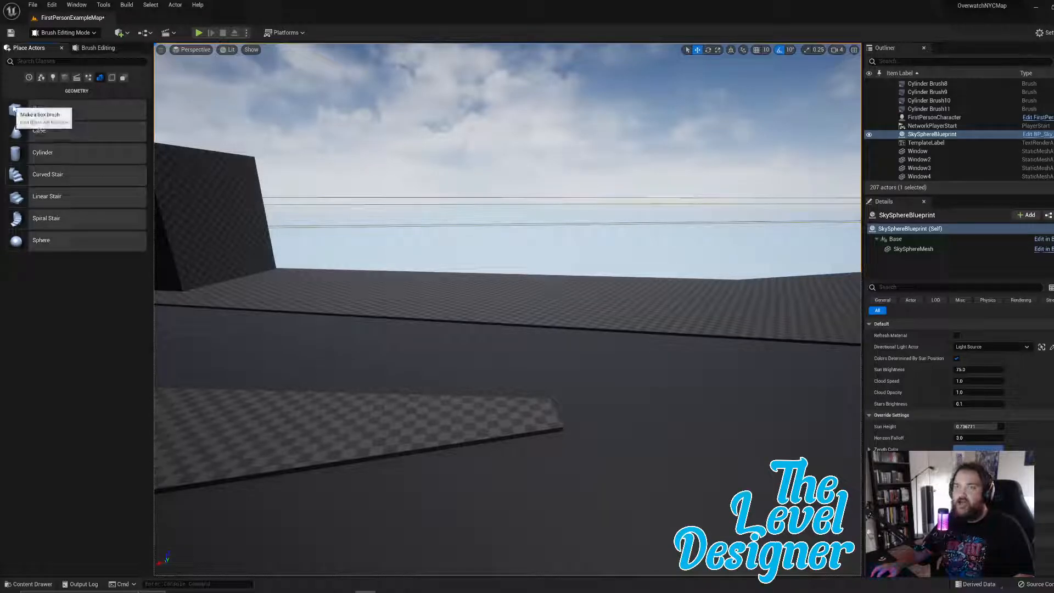
mouse_move(15, 109)
left_mouse_down()
mouse_move(537, 416)
mouse_move(570, 462)
left_mouse_up()
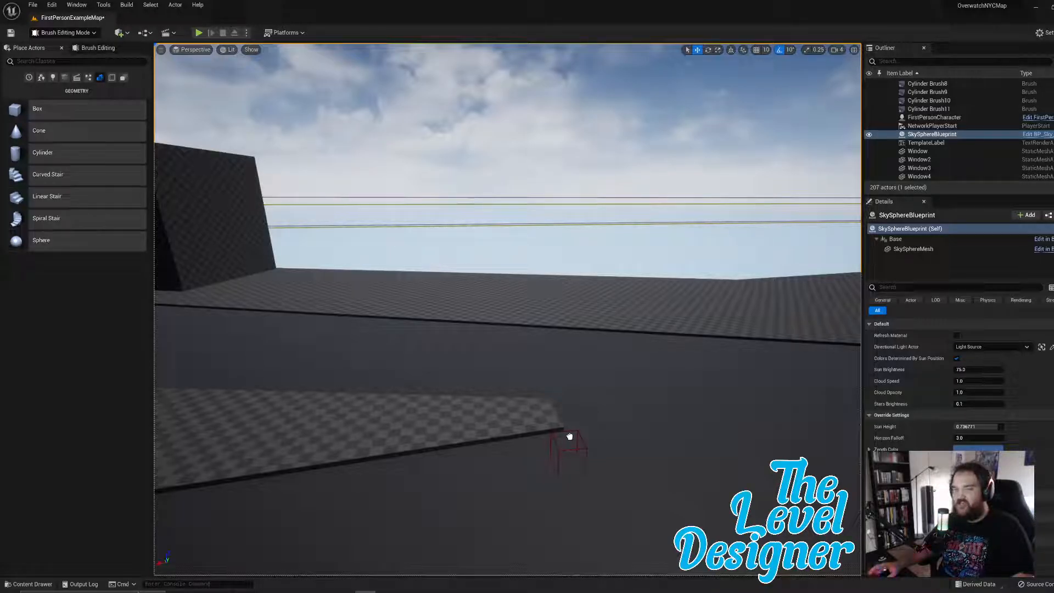
left_click_drag(570, 436, 570, 438)
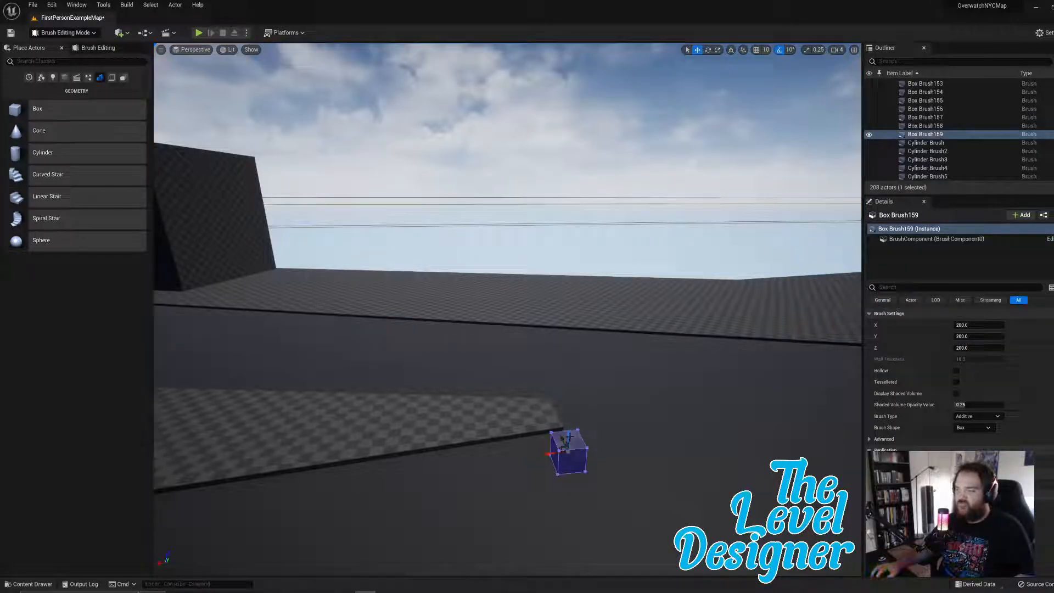
Step: Raise the top face of the new box brush to turn it into a tall column
left_click(566, 440)
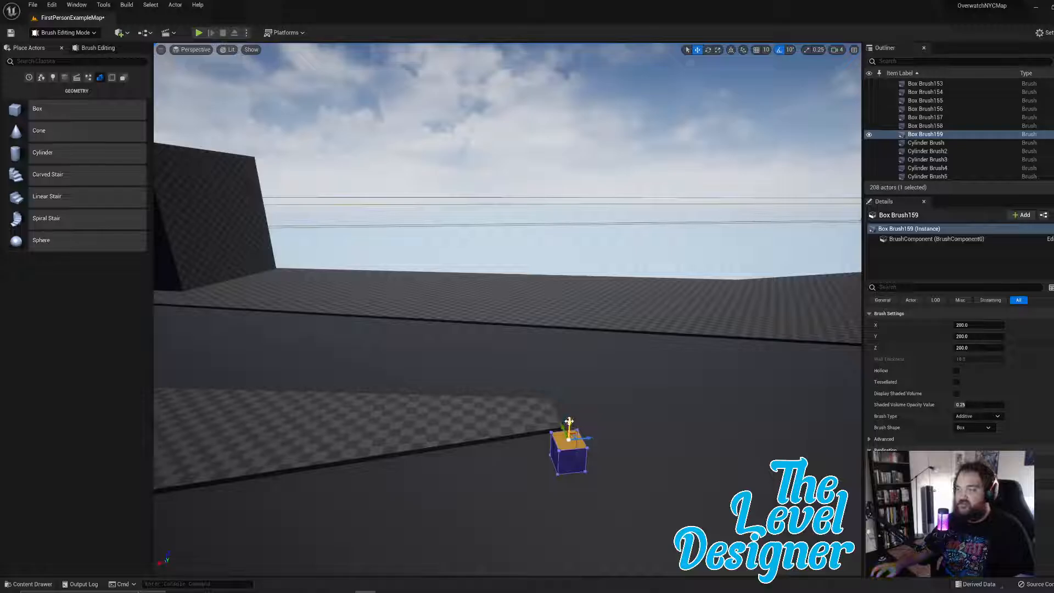
mouse_move(570, 422)
left_mouse_down()
mouse_move(565, 211)
mouse_move(547, 131)
left_mouse_up()
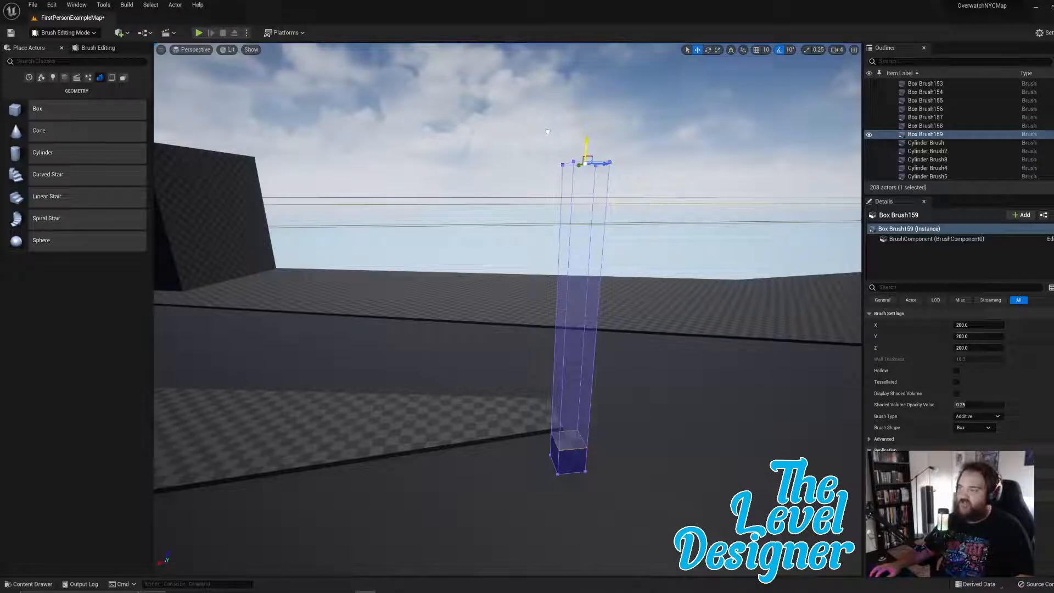
left_click_drag(547, 131, 551, 131)
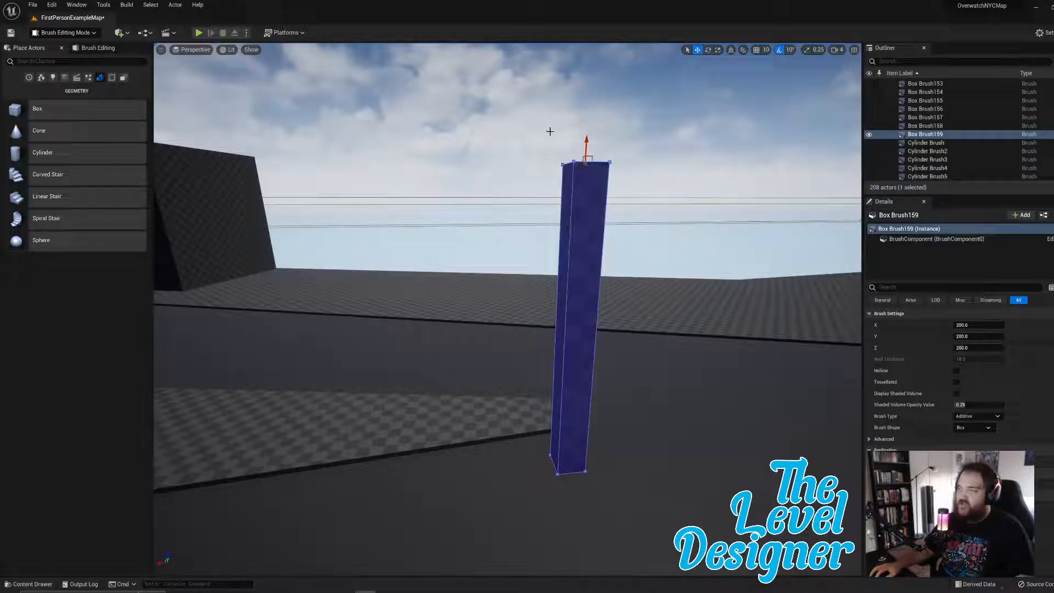
Step: Extend two adjacent side faces of the column outward to form a large building block
left_click(598, 279)
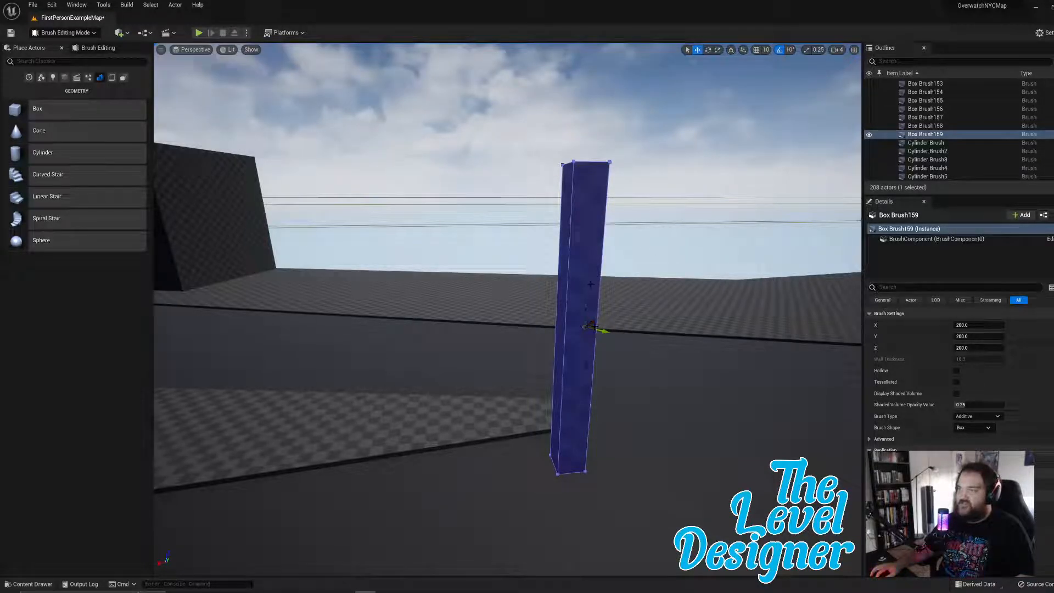
left_click(591, 326)
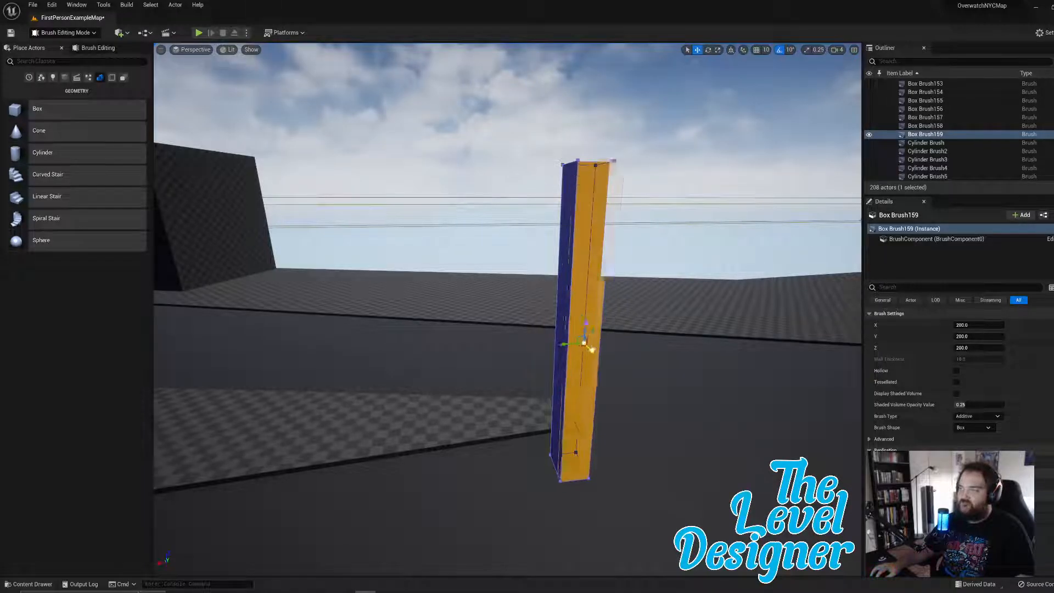
mouse_move(591, 349)
left_mouse_down()
mouse_move(701, 487)
mouse_move(728, 499)
left_mouse_up()
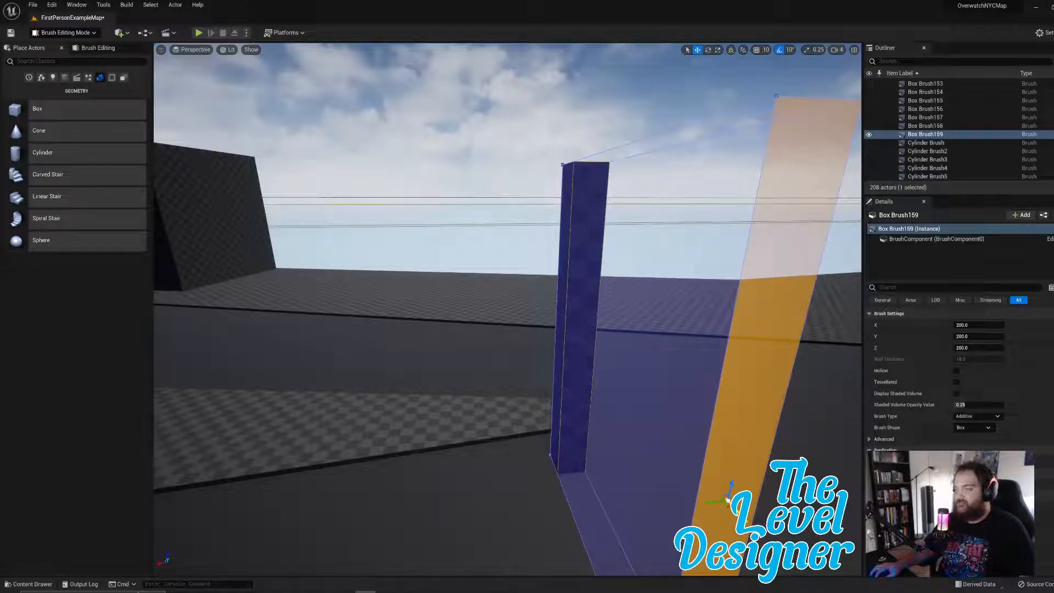
right_click_drag(501, 305, 352, 306)
key("d")
left_click(502, 305)
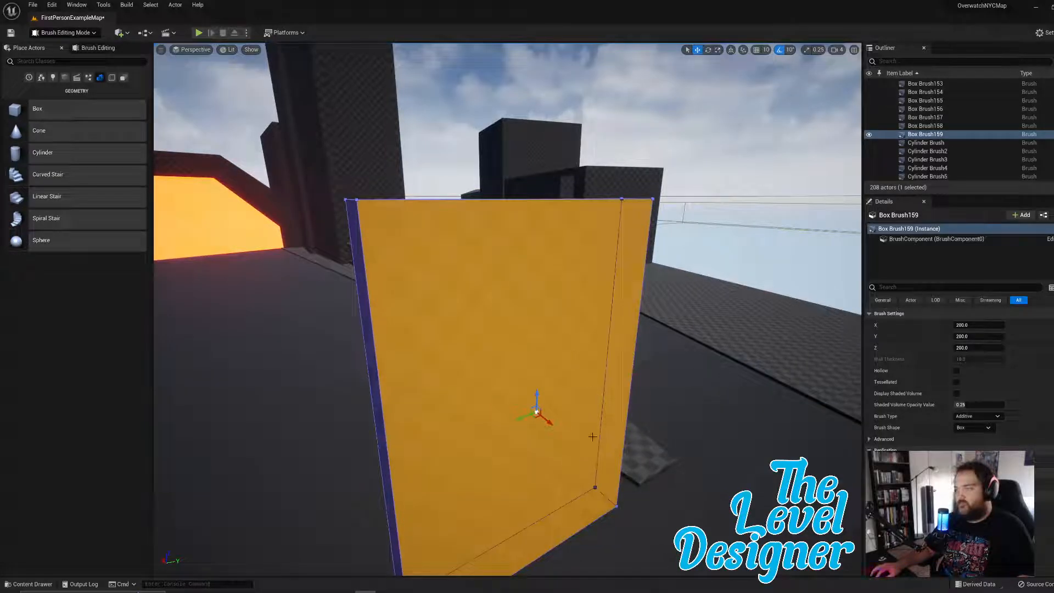
left_click_drag(546, 420, 697, 528)
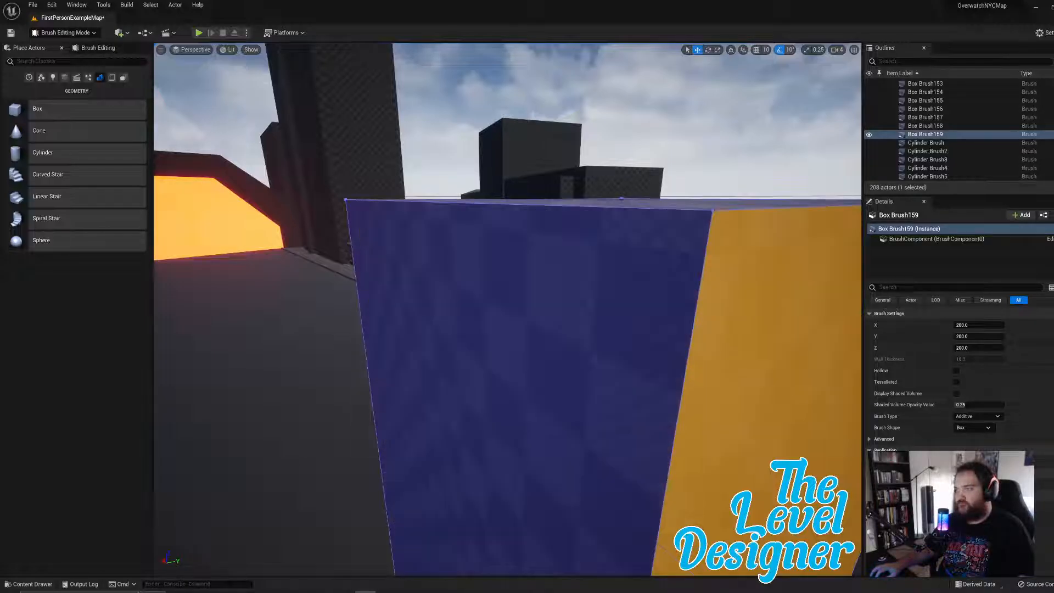
Step: Pull one vertical edge of the block outward across the road to give the building an angled footprint
right_click_drag(546, 388, 681, 398)
mouse_move(482, 177)
right_mouse_down()
mouse_move(527, 177)
mouse_move(511, 179)
mouse_move(572, 233)
mouse_move(510, 227)
mouse_move(555, 225)
mouse_move(527, 219)
right_mouse_up()
left_click(508, 178)
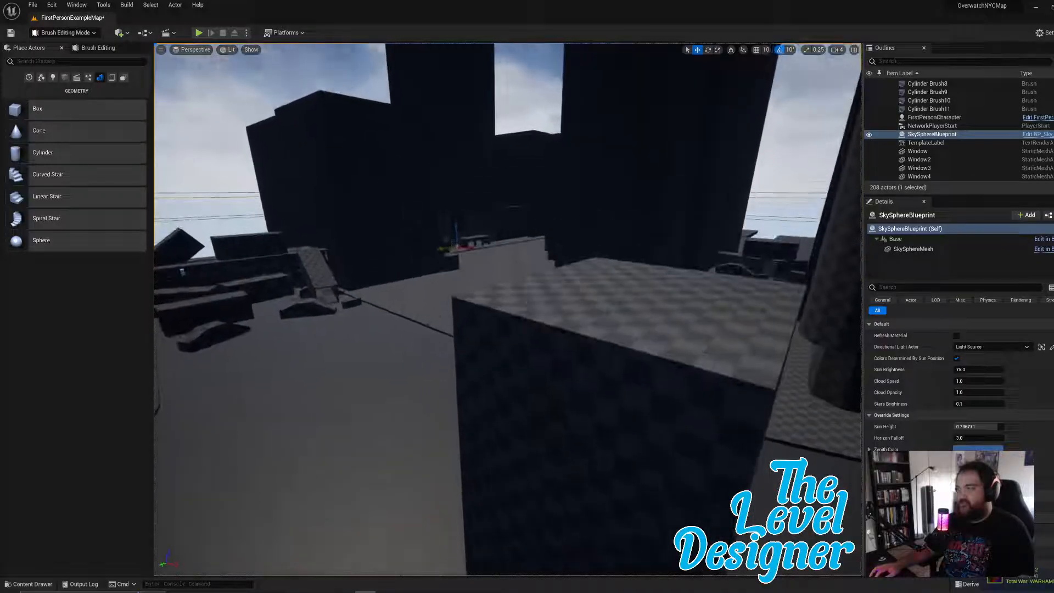
left_click(535, 324)
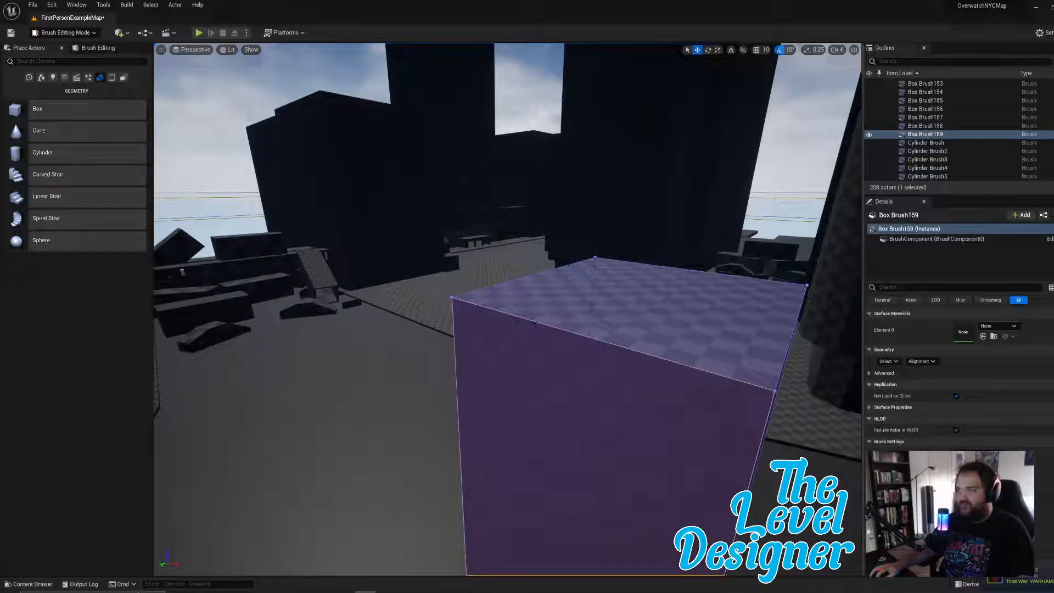
left_click(535, 323)
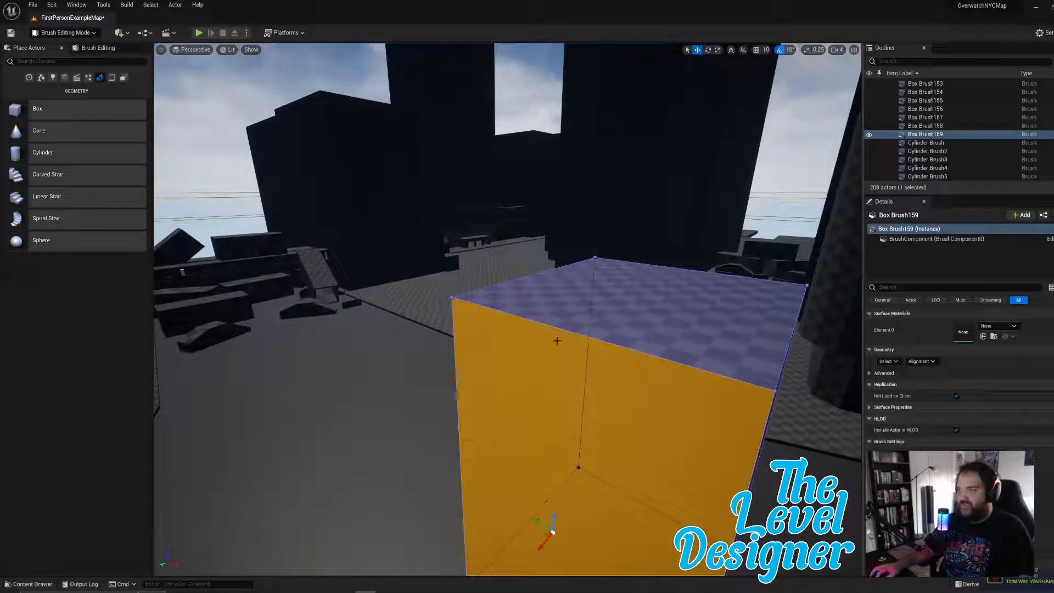
left_click(759, 446)
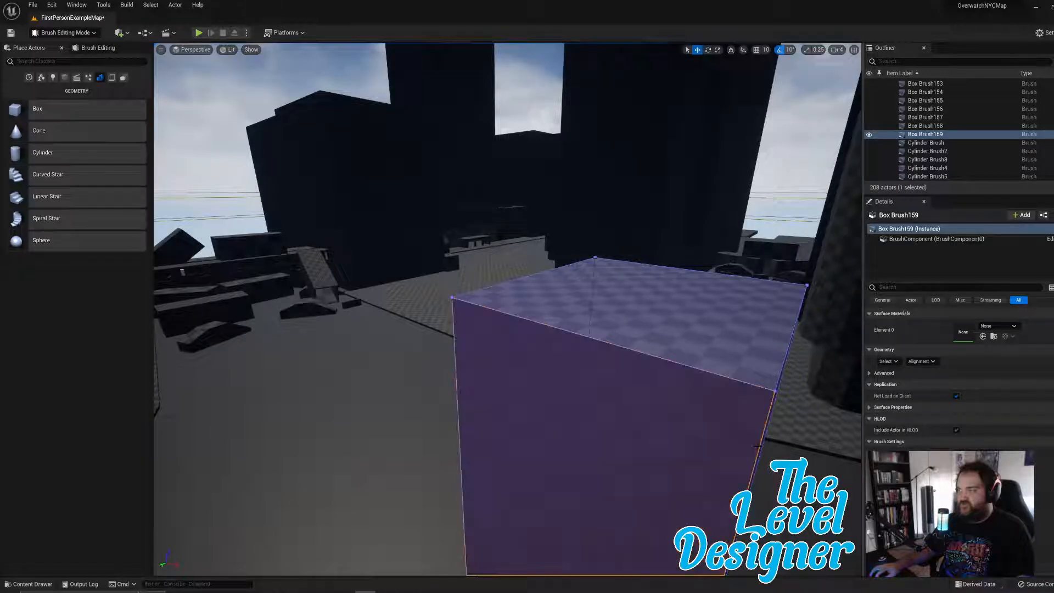
right_click_drag(789, 412, 681, 456)
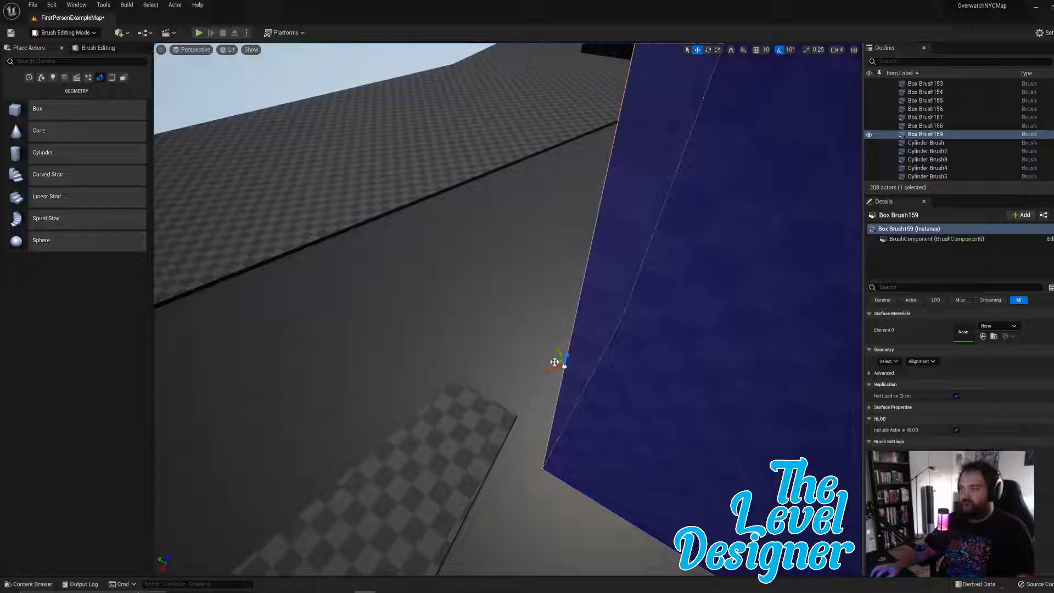
mouse_move(554, 369)
left_mouse_down()
mouse_move(242, 290)
mouse_move(159, 286)
left_mouse_up()
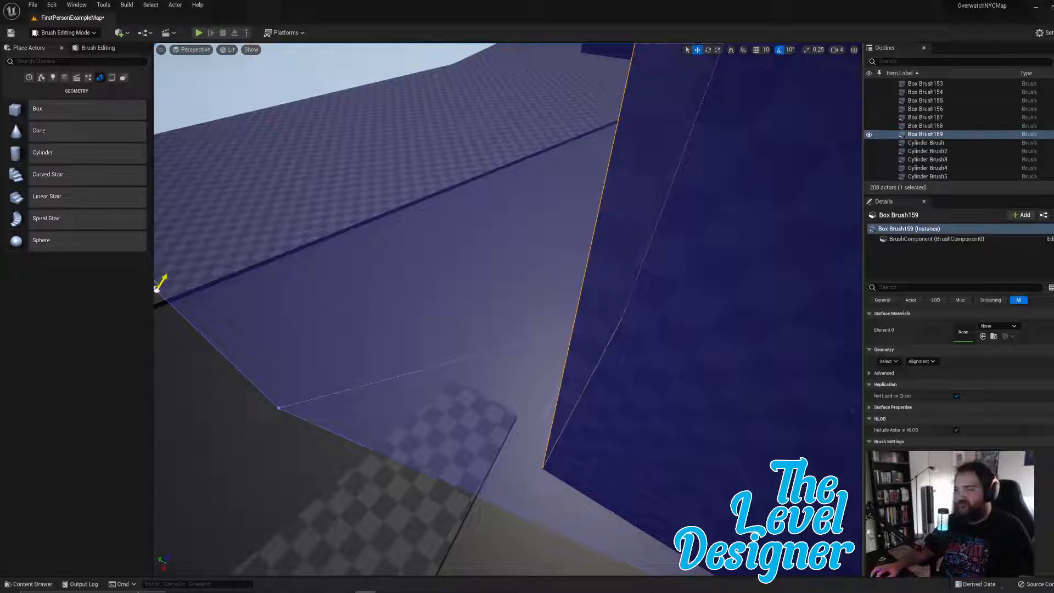
left_click_drag(159, 287, 153, 288)
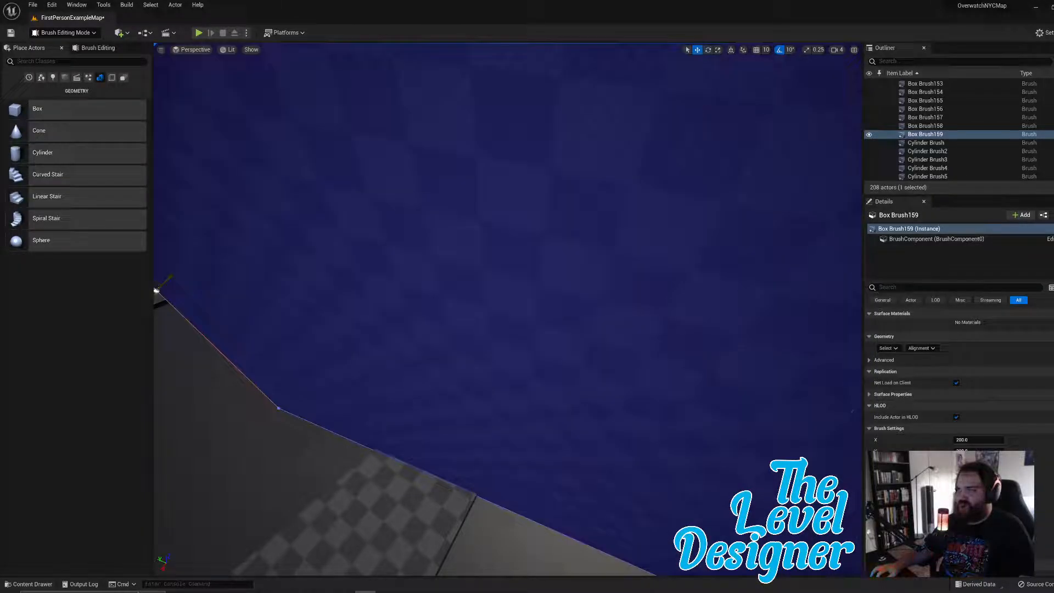
mouse_move(268, 318)
right_mouse_down()
mouse_move(263, 237)
mouse_move(247, 233)
right_mouse_up()
key("s")
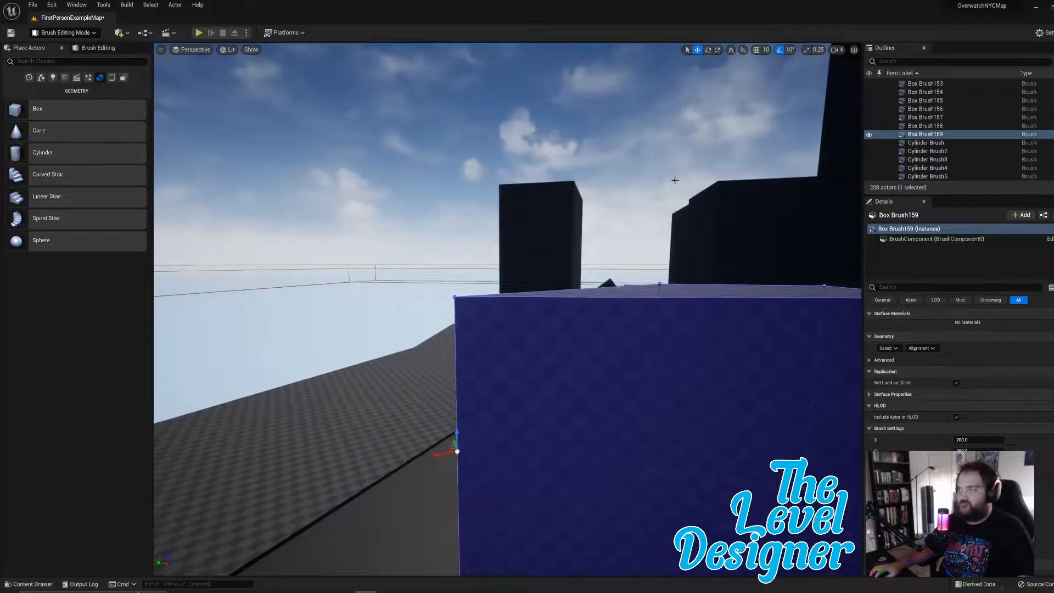
Step: Deselect the block and examine how the nearby tall building with the rounded corner is built from brushes
left_click(675, 181)
mouse_move(666, 181)
right_mouse_down()
mouse_move(602, 228)
mouse_move(730, 222)
mouse_move(808, 173)
mouse_move(613, 186)
mouse_move(670, 192)
mouse_move(662, 164)
right_mouse_up()
key("s")
key("d")
key("w")
key("w")
key("w")
key("a")
key("s")
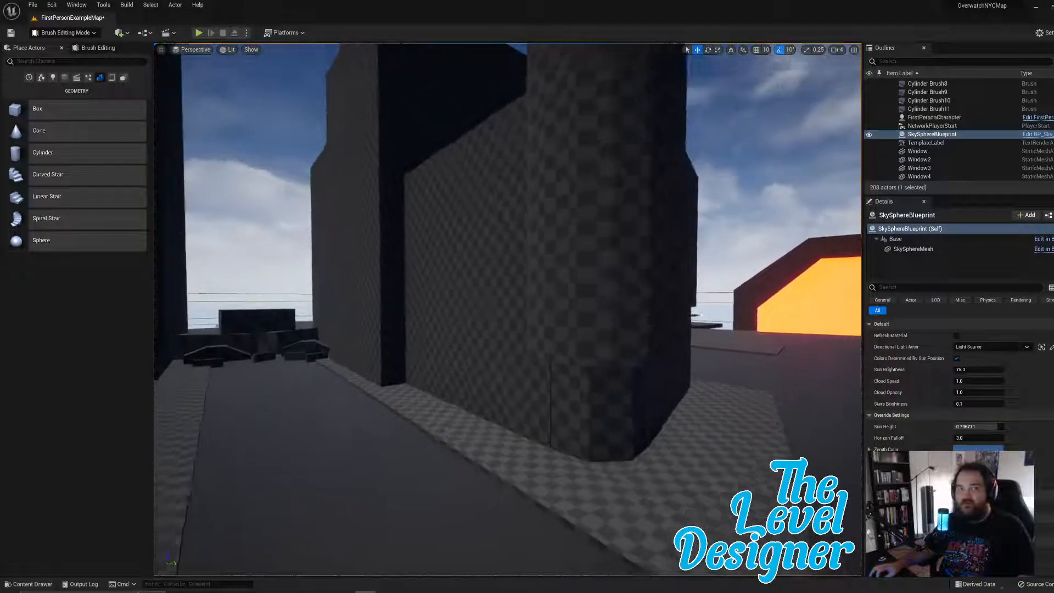
right_click_drag(610, 274, 599, 273)
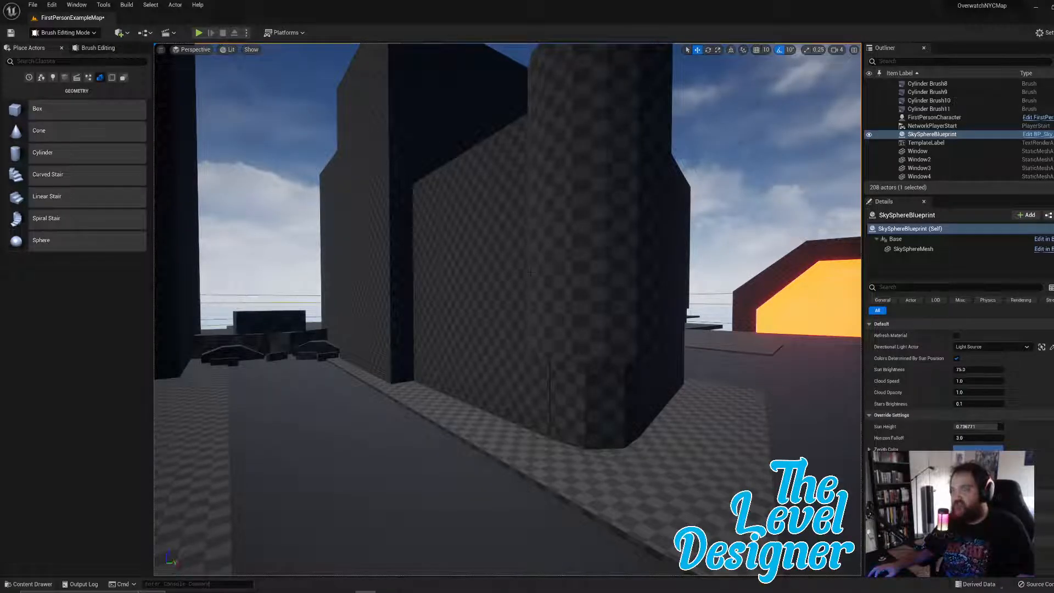
right_click_drag(531, 273, 542, 266)
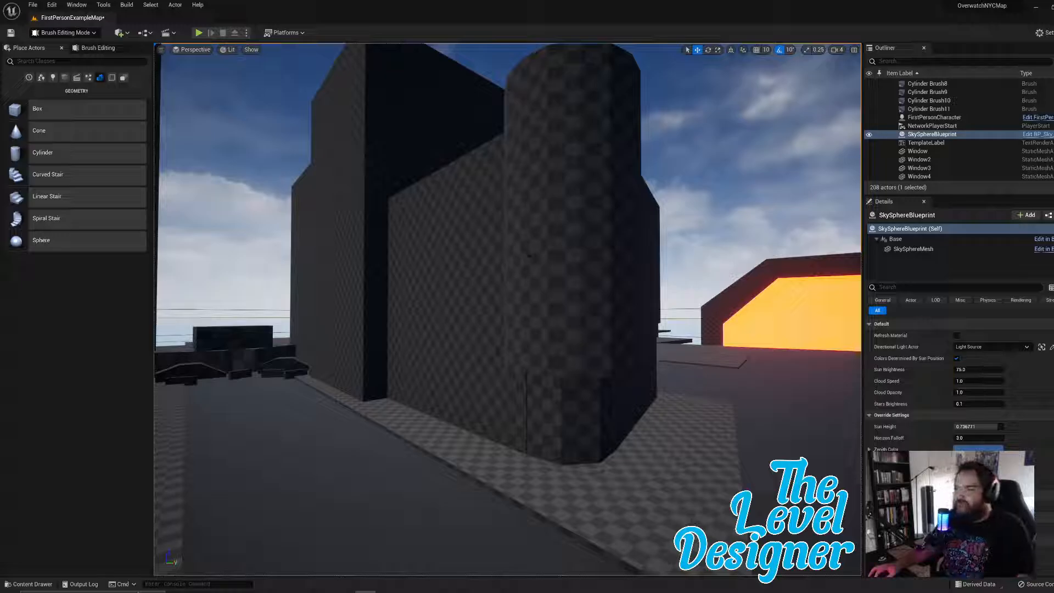
mouse_move(526, 251)
right_mouse_down()
mouse_move(824, 247)
mouse_move(780, 250)
mouse_move(773, 272)
mouse_move(802, 273)
mouse_move(776, 280)
mouse_move(917, 288)
mouse_move(753, 286)
mouse_move(818, 289)
mouse_move(810, 293)
mouse_move(830, 310)
mouse_move(881, 306)
mouse_move(481, 231)
mouse_move(512, 247)
right_mouse_up()
key("w")
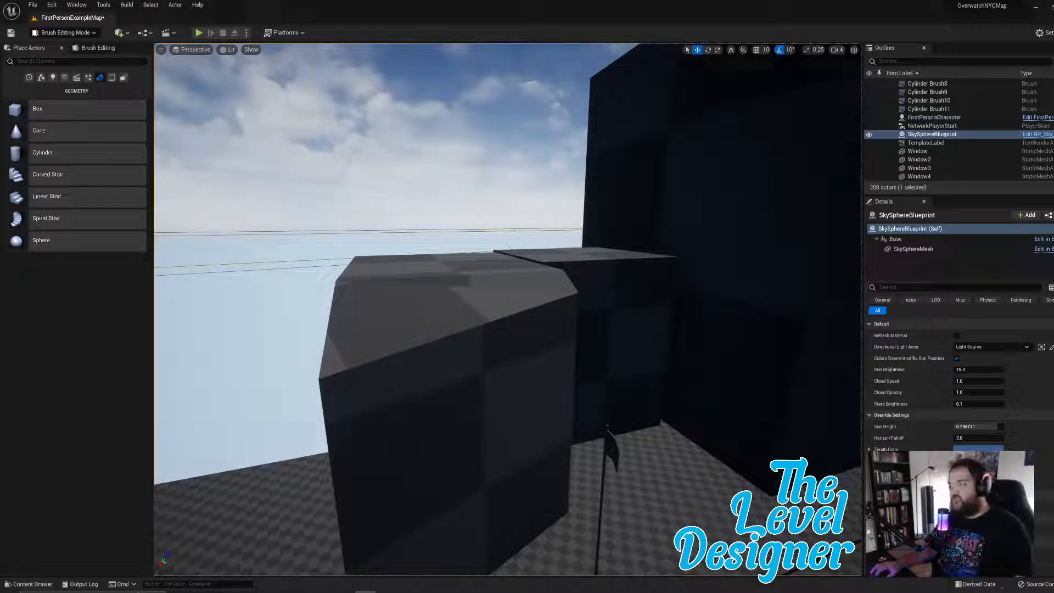
Step: Select the box brush next to the dark tower, frame it in the view and check its surface alignment options
left_click(594, 276)
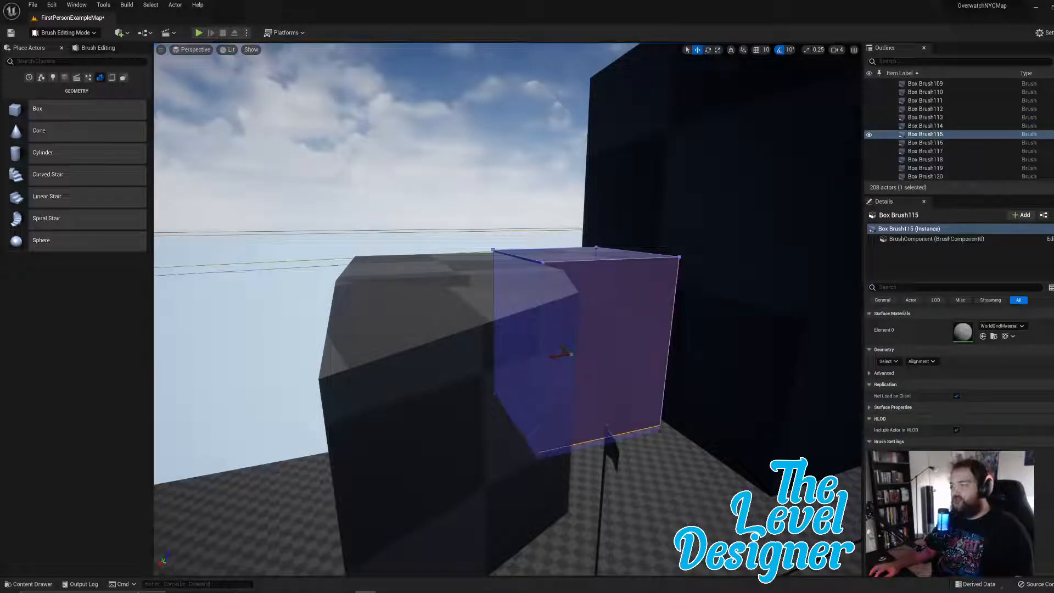
key("f")
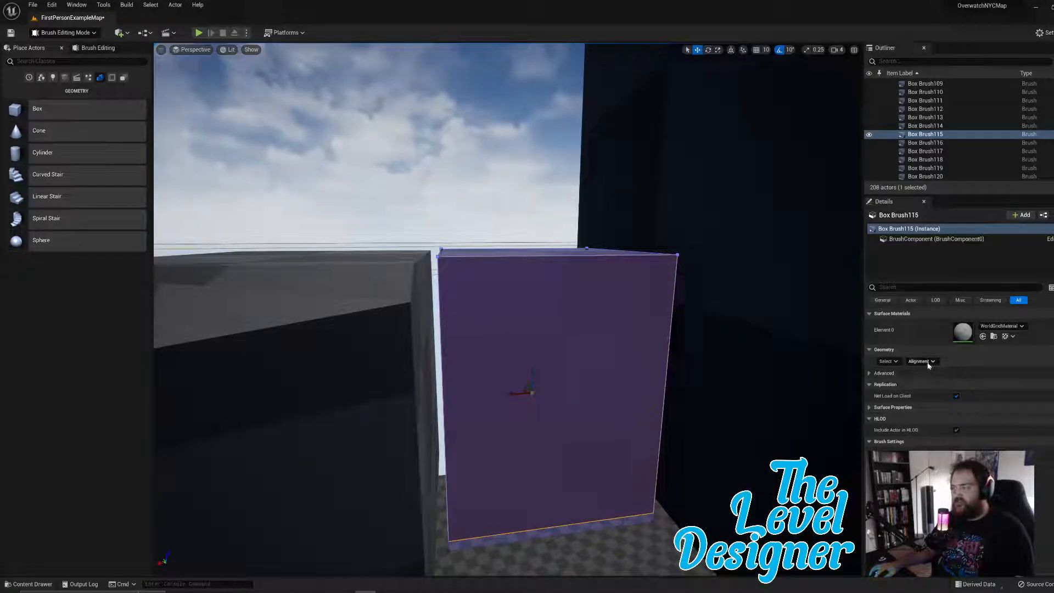
left_click(928, 362)
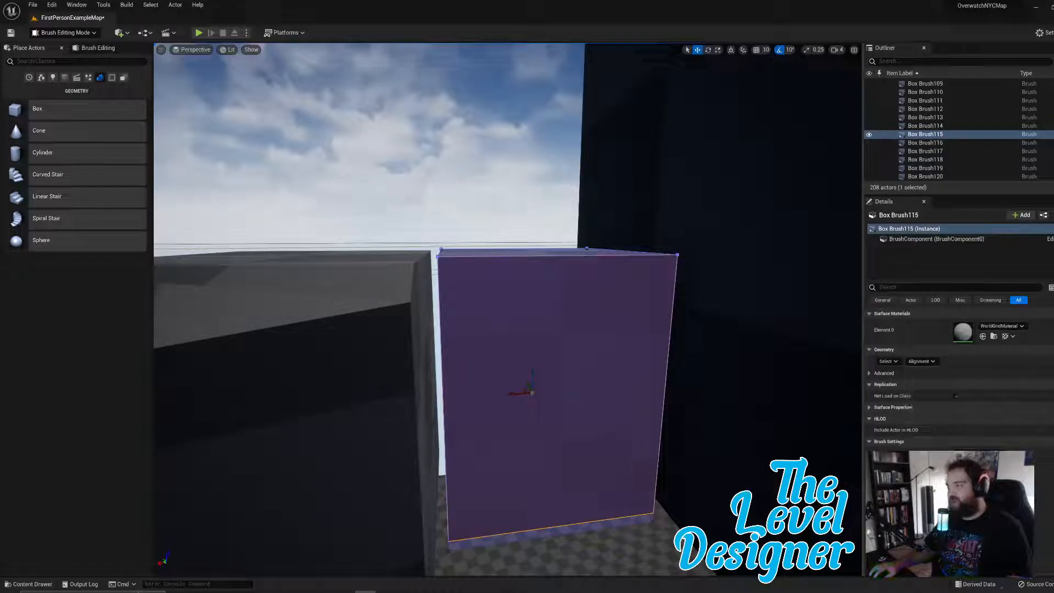
left_click(538, 236)
left_click(520, 266)
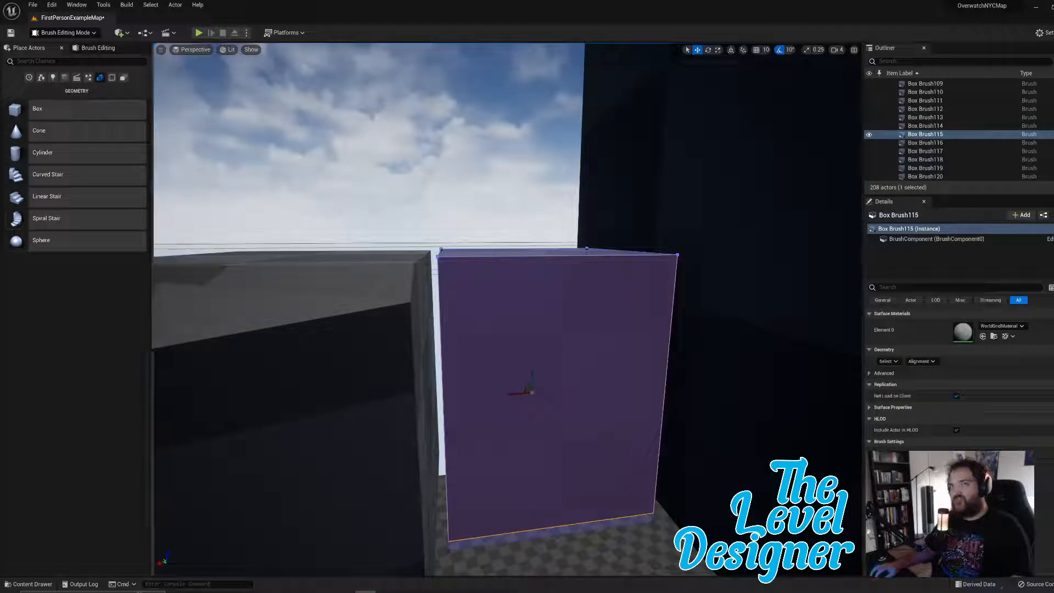
Step: Select the top face of the box brush beside the tower and apply Align Surface Planar to it
right_click_drag(494, 330, 450, 329)
left_click(527, 357)
mouse_move(610, 334)
right_mouse_down()
mouse_move(599, 330)
mouse_move(610, 334)
right_mouse_up()
left_click(610, 334)
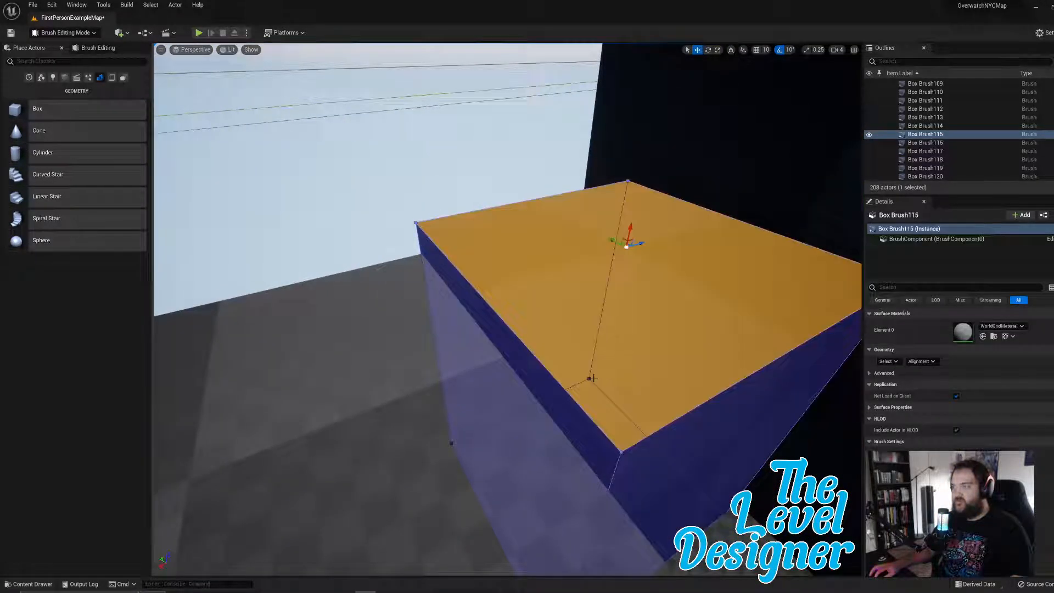
right_click_drag(593, 377, 576, 344)
left_click(933, 362)
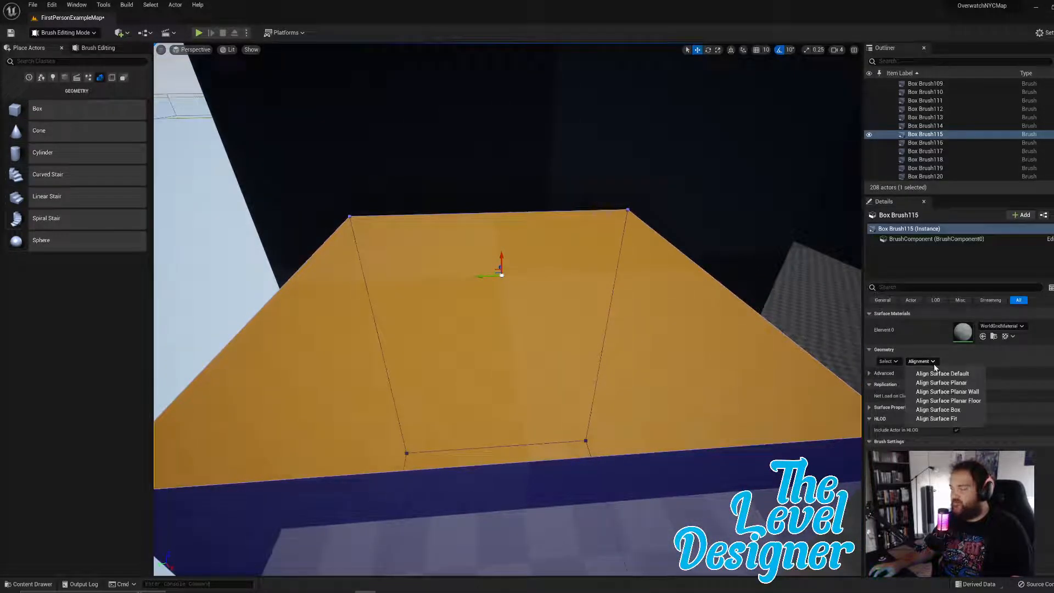
left_click(947, 385)
scroll(628, 262, "down", 3)
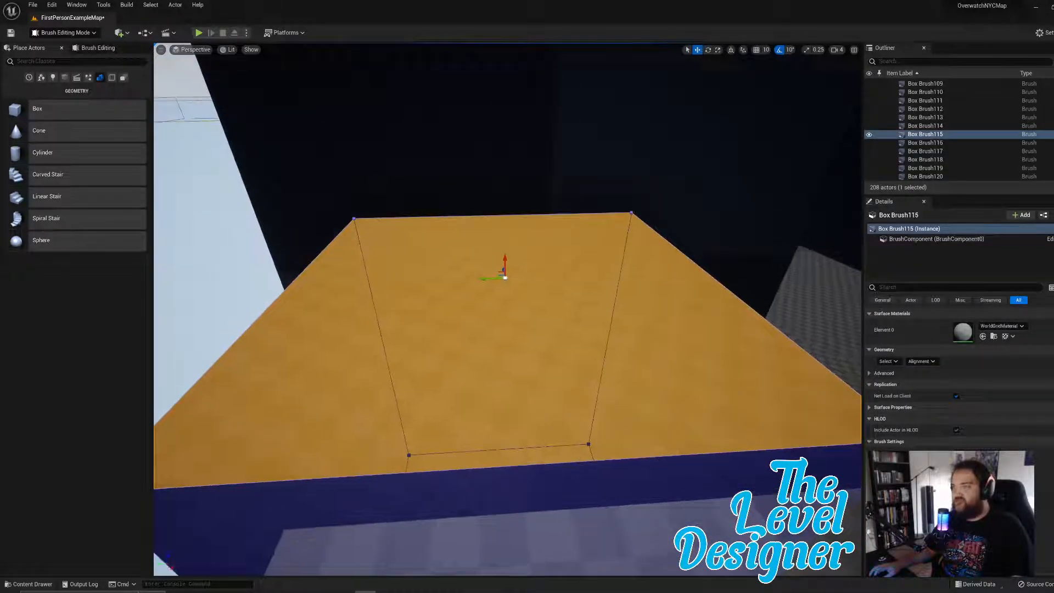
Step: Deselect the box brush beside the tower and examine the checker texture on its top face
right_click_drag(628, 262, 439, 187)
left_click(435, 193)
mouse_move(658, 422)
right_mouse_down()
mouse_move(637, 412)
mouse_move(657, 422)
right_mouse_up()
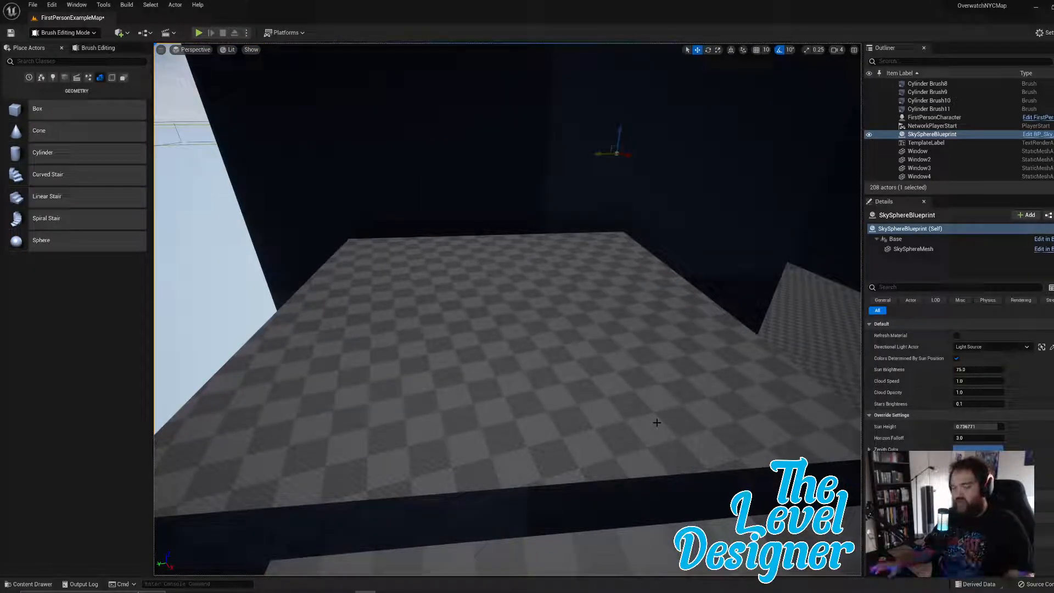
right_click_drag(658, 423, 693, 415)
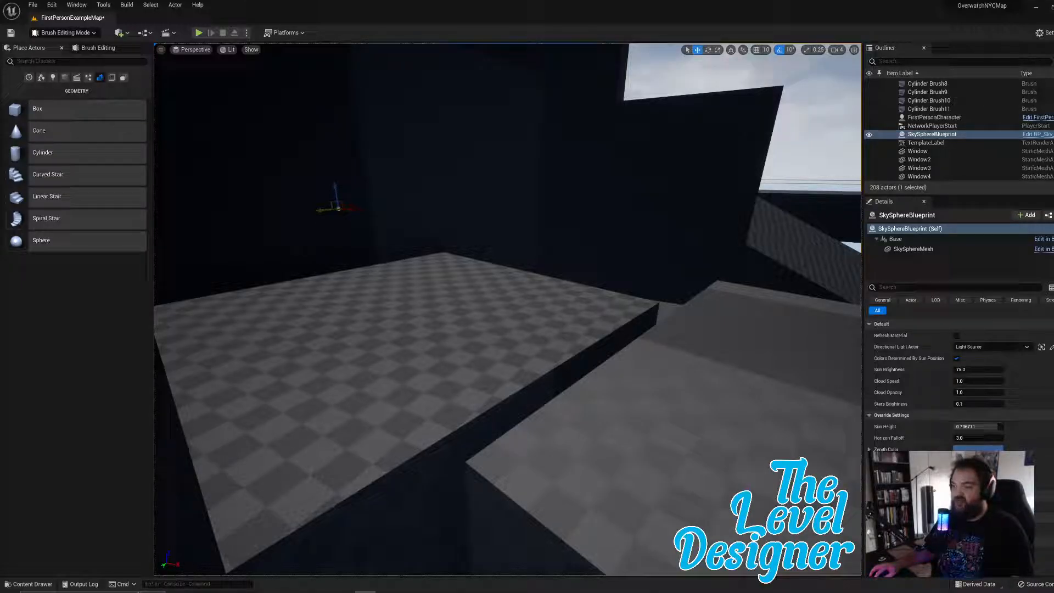
Step: Select all surfaces of the box brush beside the tower, starting from its top face, apply Align Surface Planar, and deselect it
left_click(427, 406)
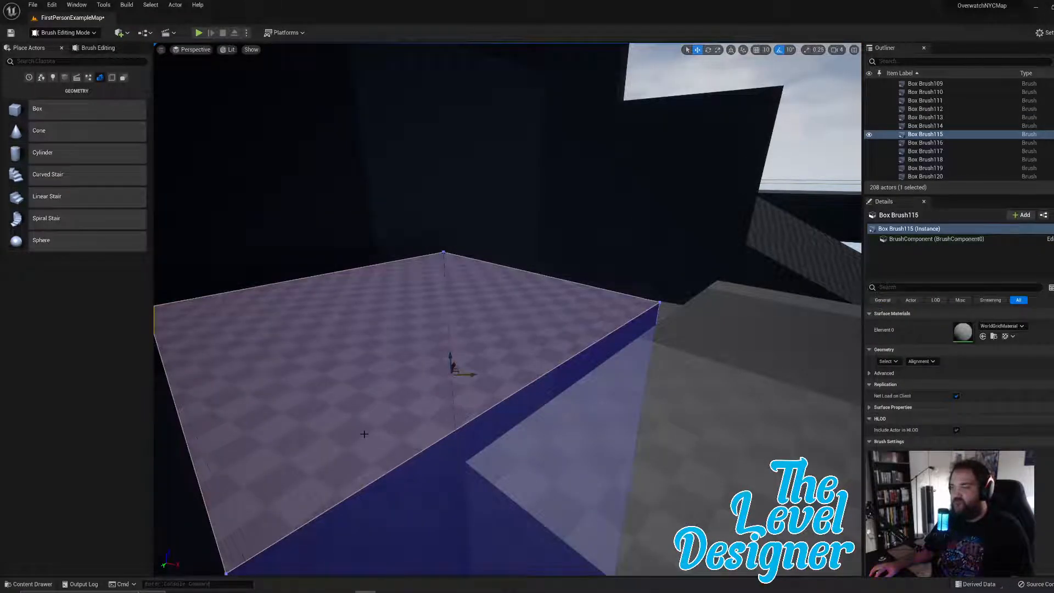
mouse_move(378, 431)
right_mouse_down()
mouse_move(439, 409)
mouse_move(546, 341)
right_mouse_up()
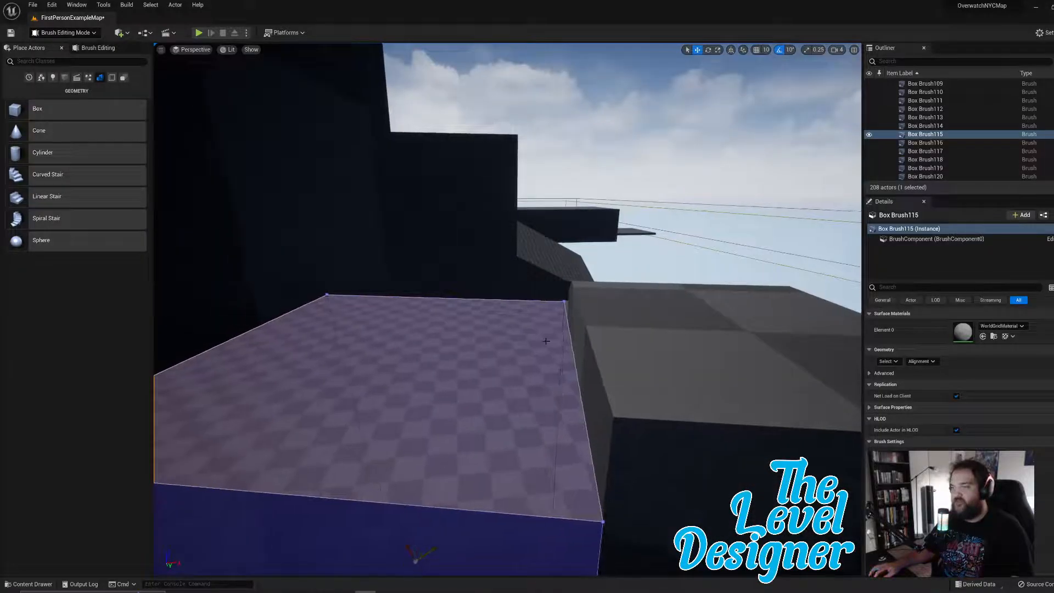
left_click(546, 341)
right_click_drag(508, 414, 494, 400)
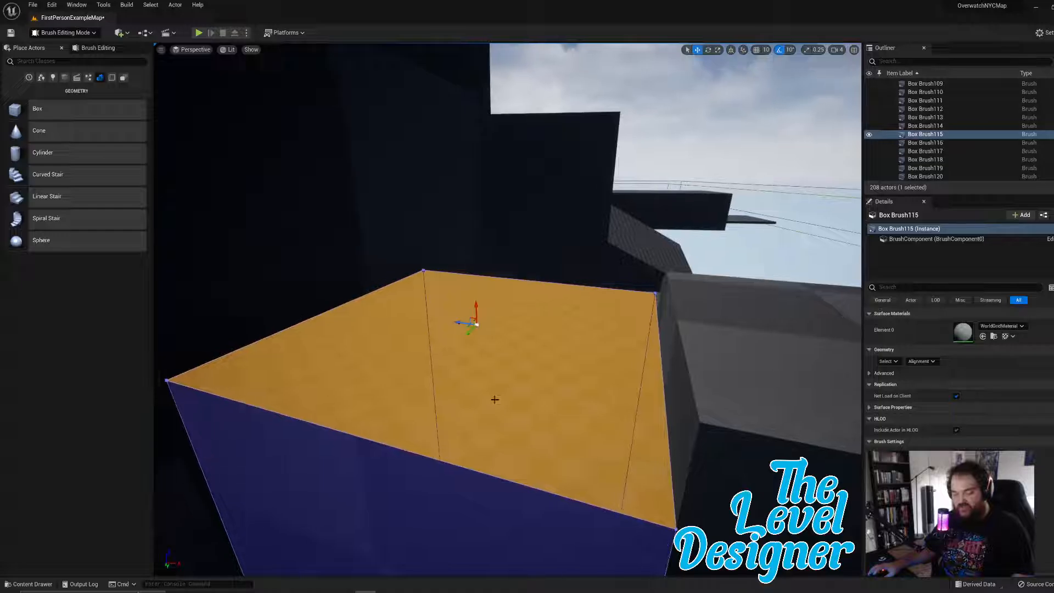
key("shift+b")
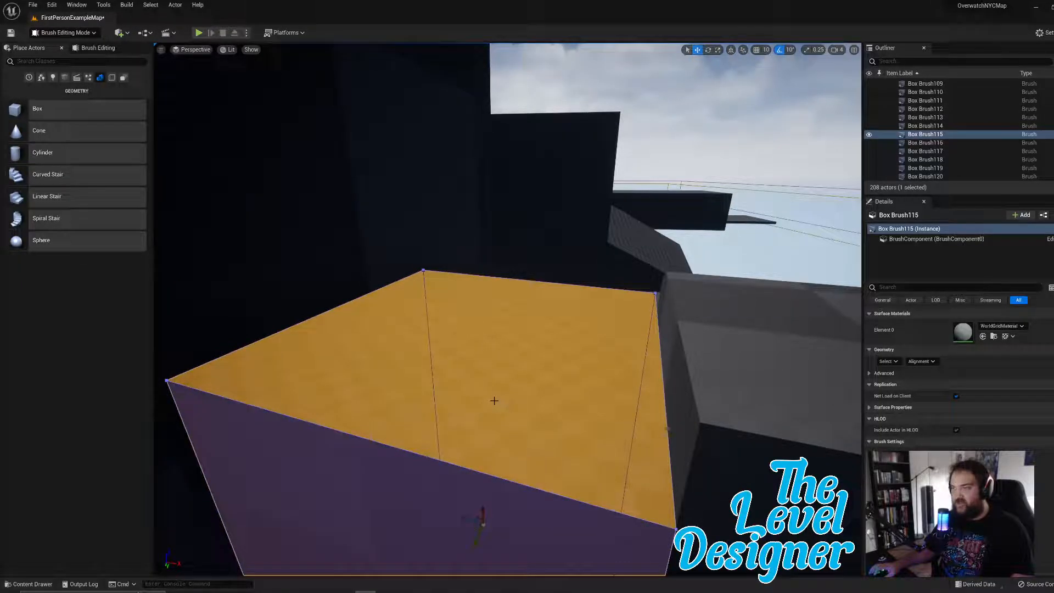
right_click_drag(571, 352, 571, 353)
right_click_drag(738, 355, 739, 355)
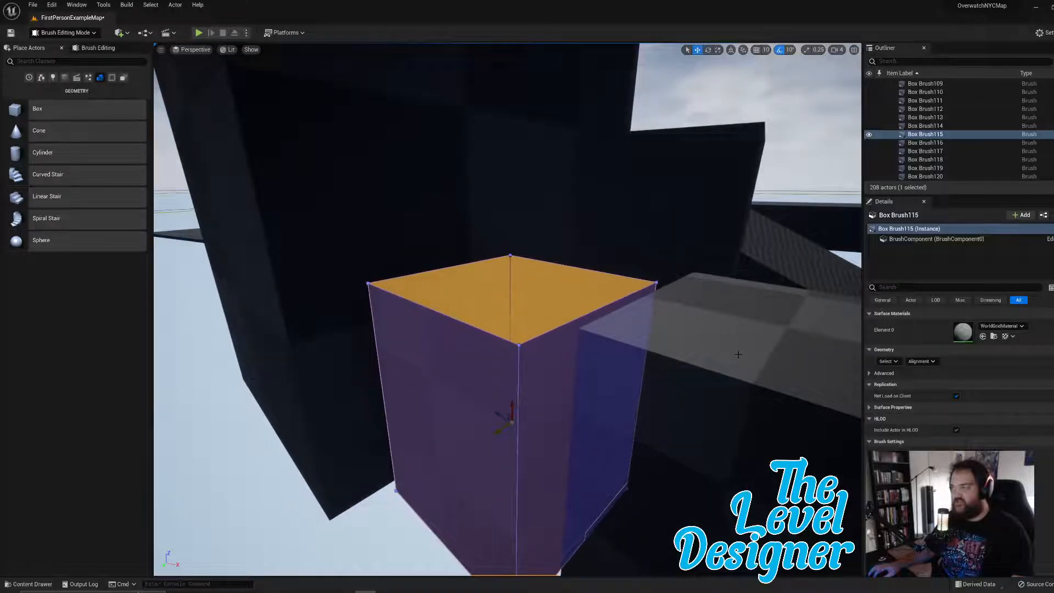
left_click(926, 362)
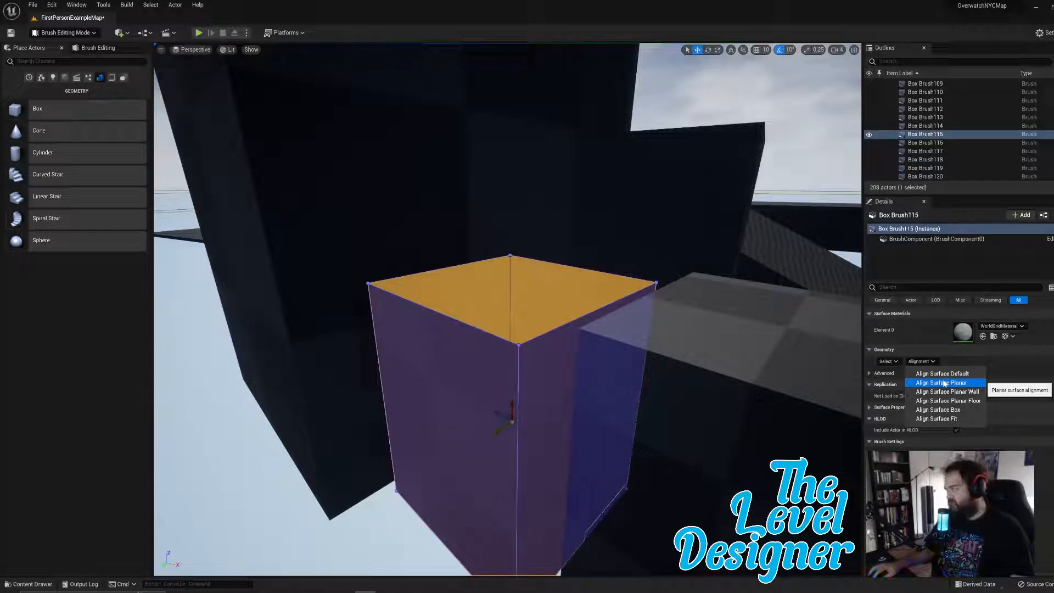
left_click(944, 383)
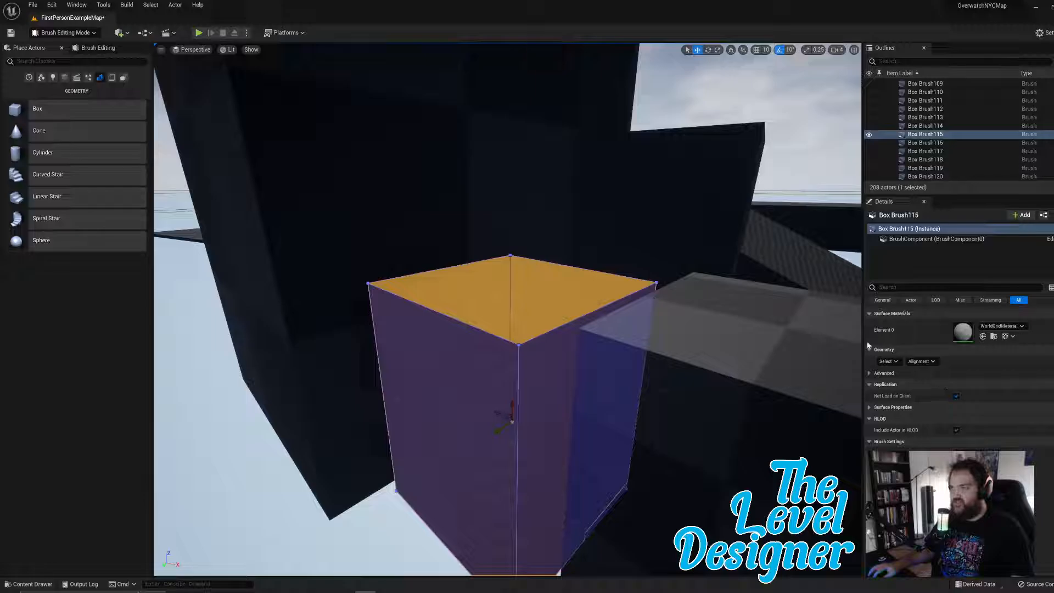
left_click(685, 111)
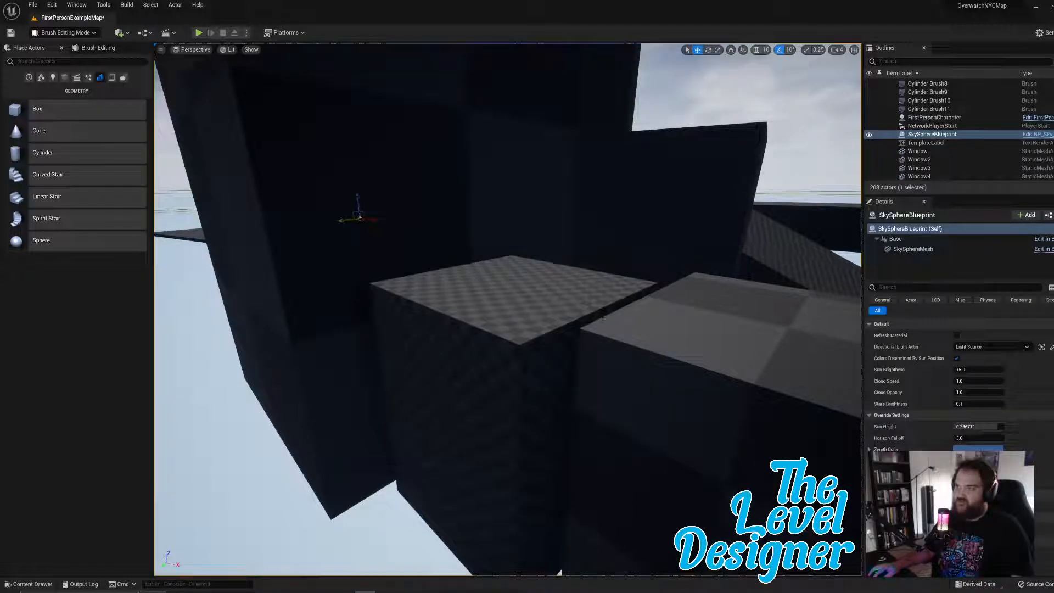
Step: Select the two adjoining side walls of the tall dark tower together, apply Align Surface Planar to them, and deselect the tower
mouse_move(684, 111)
right_mouse_down()
mouse_move(733, 109)
mouse_move(741, 66)
mouse_move(724, 57)
mouse_move(654, 118)
mouse_move(568, 73)
mouse_move(530, 68)
mouse_move(534, 96)
mouse_move(571, 53)
mouse_move(573, 270)
right_mouse_up()
left_click(573, 270)
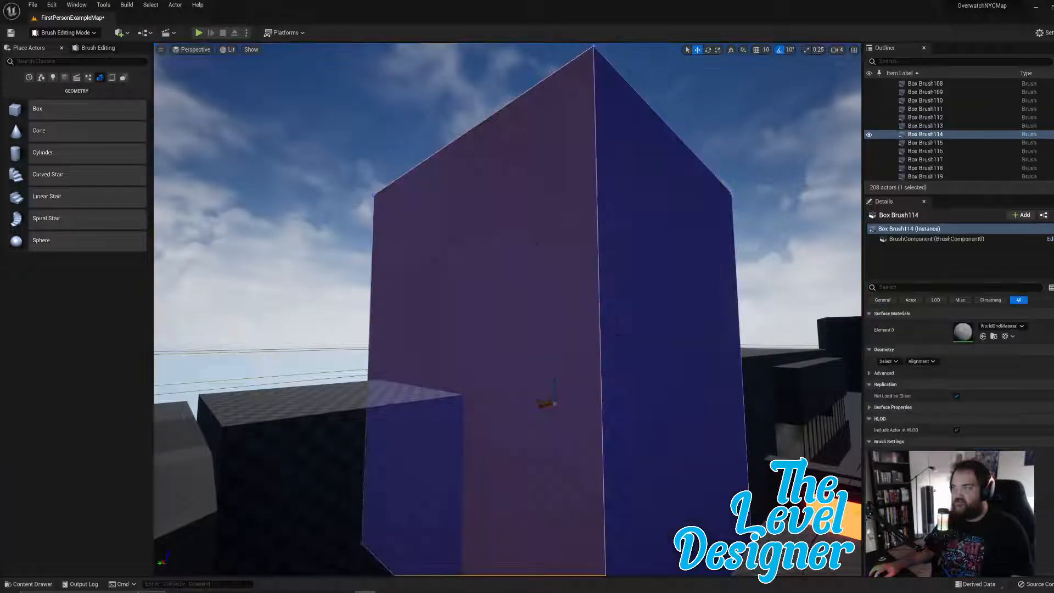
left_click(573, 270)
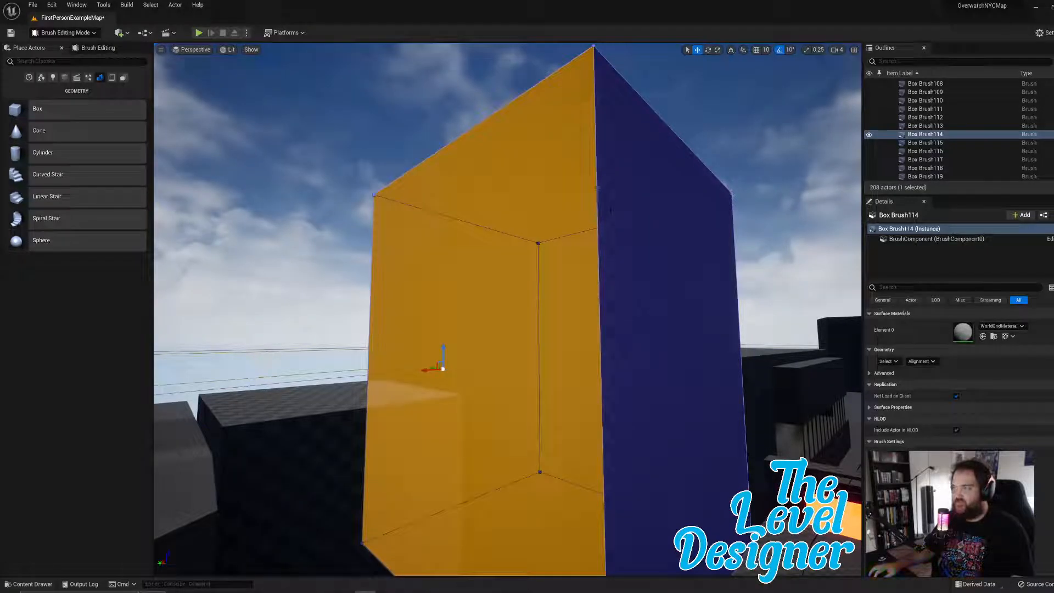
left_click(671, 259, "ctrl")
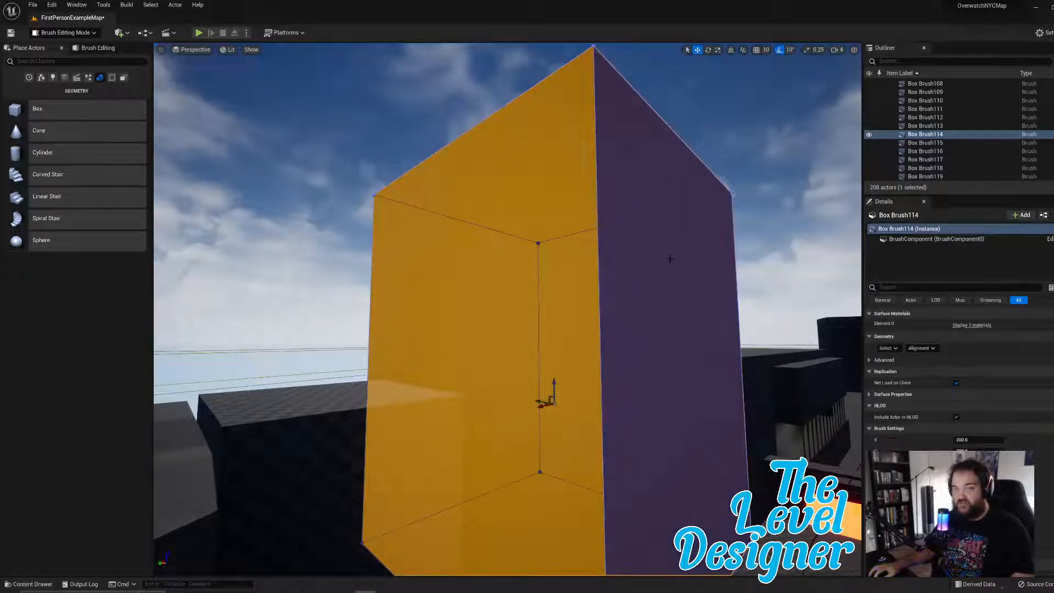
left_click(937, 348)
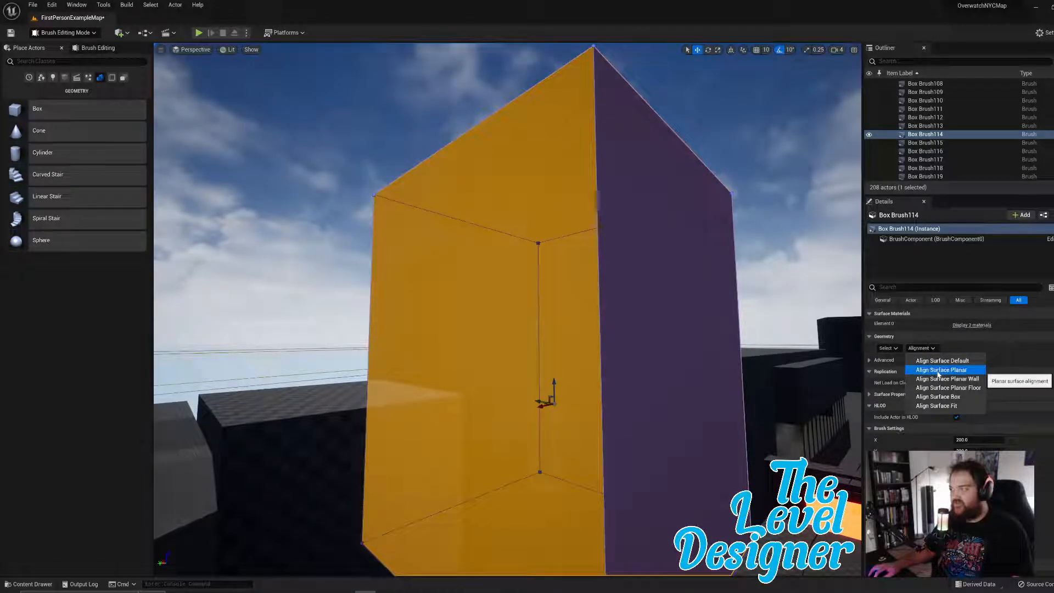
left_click(940, 372)
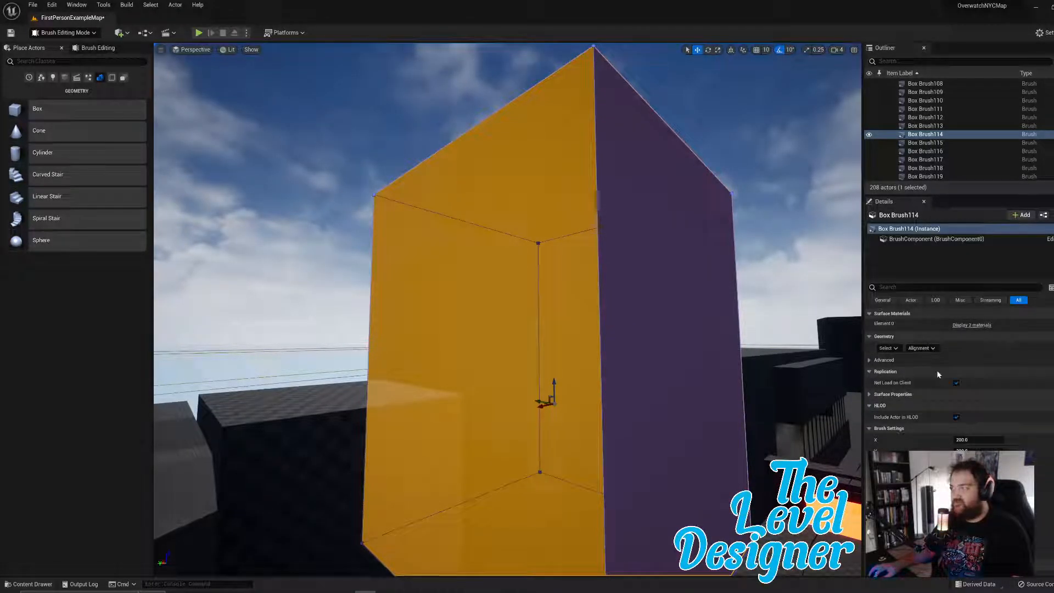
left_click(779, 190)
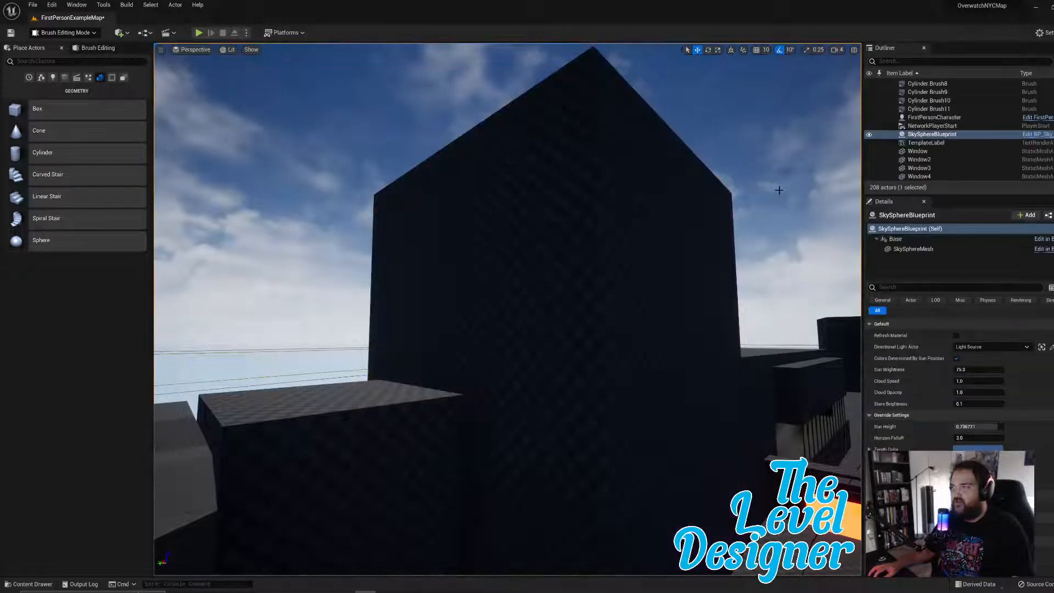
Step: Examine the checker texture across the tower's roof and walls and the neighbouring blocks from above
right_click_drag(779, 190, 705, 286)
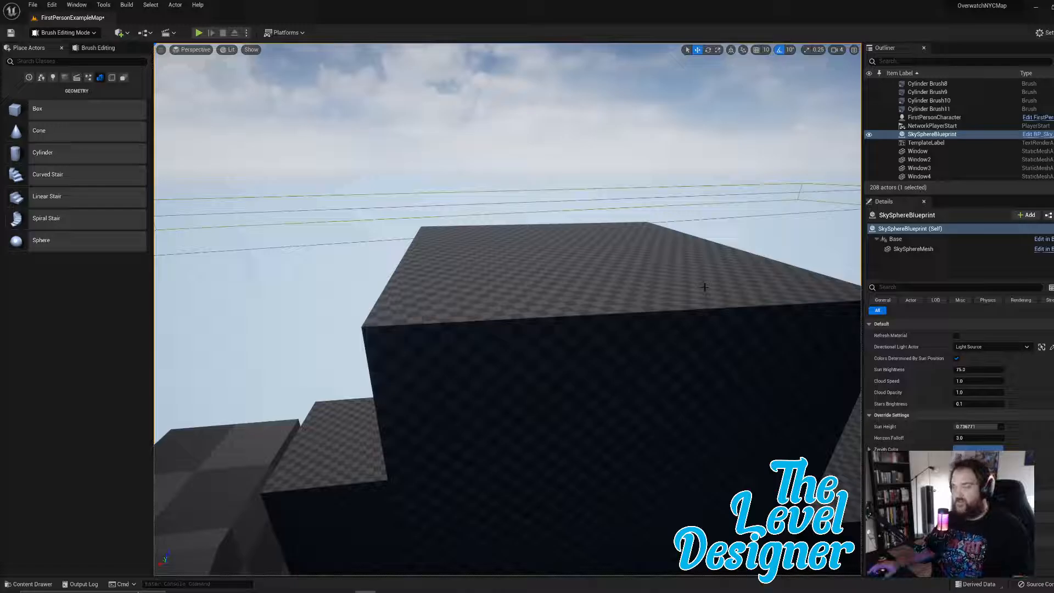
right_click_drag(704, 286, 663, 308)
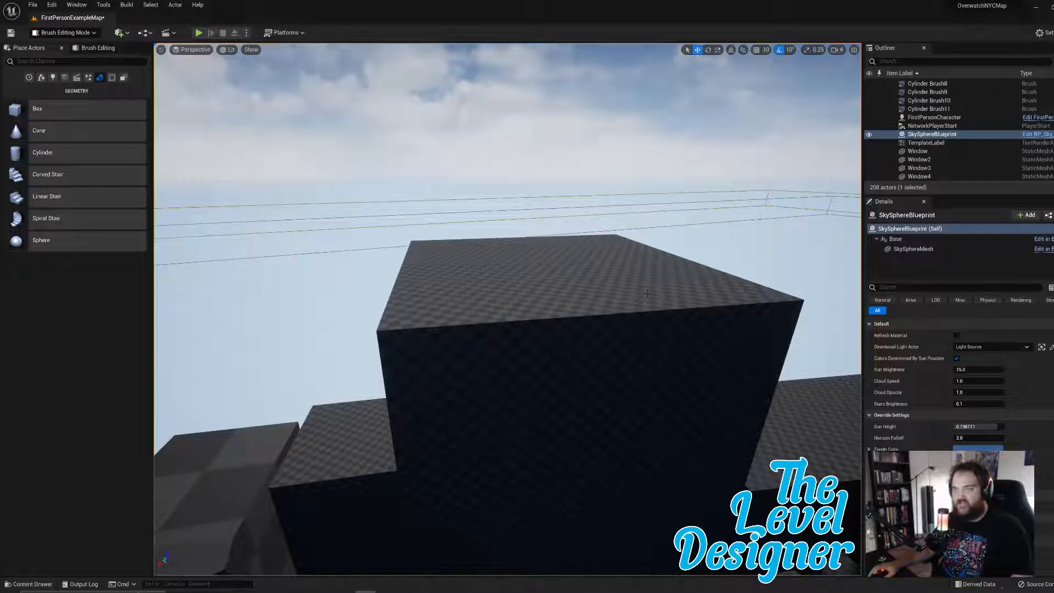
mouse_move(647, 294)
right_mouse_down()
mouse_move(593, 351)
mouse_move(544, 375)
mouse_move(549, 287)
right_mouse_up()
left_click(558, 266)
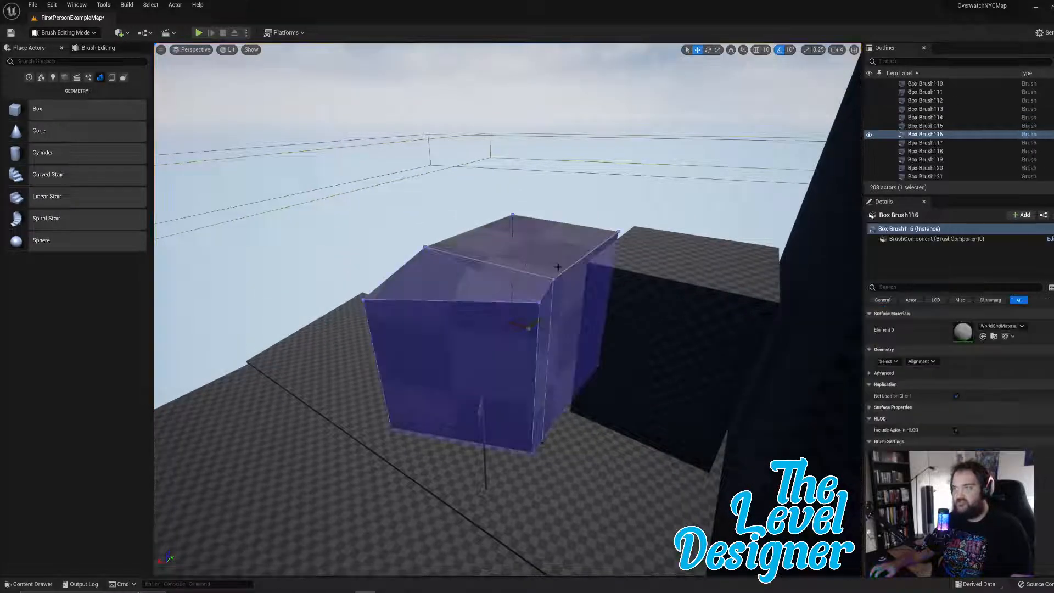
left_click(555, 269)
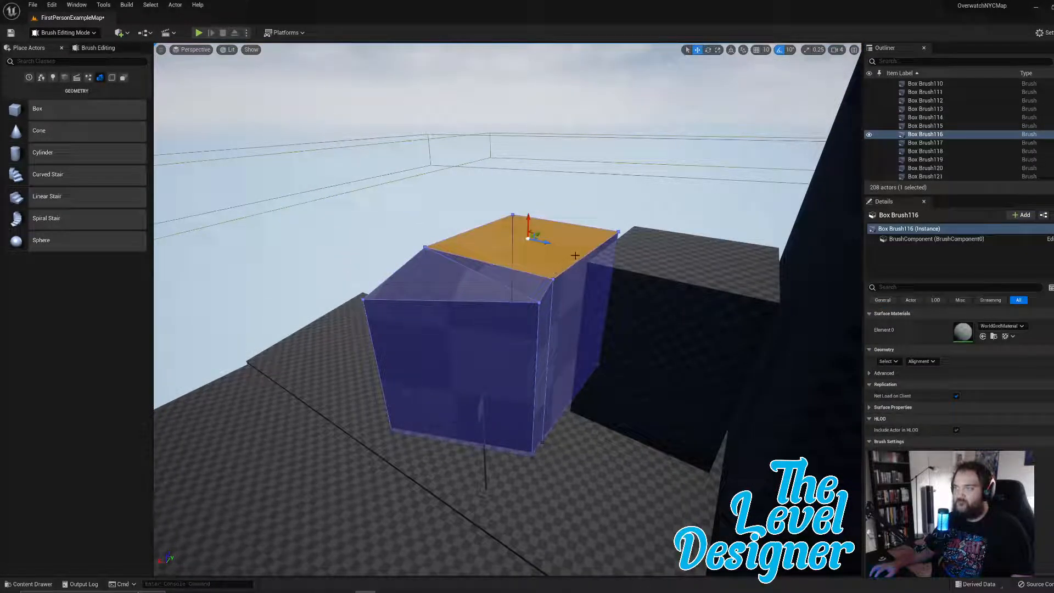
right_click_drag(575, 258, 575, 244)
left_click(606, 204)
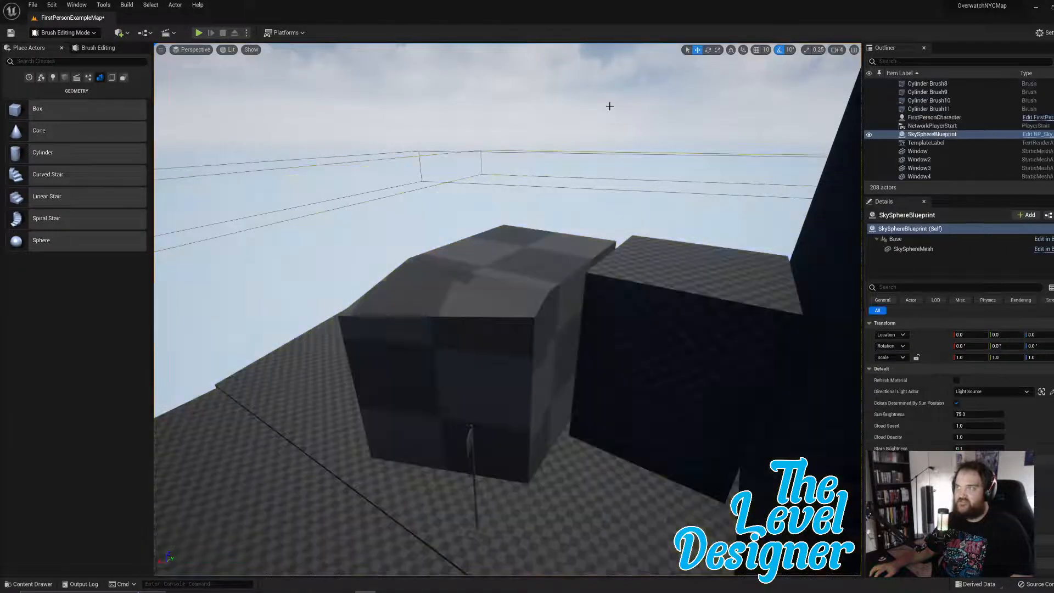
Step: Select all surfaces of the box brush with the sloped top, apply Align Surface Planar to them, and deselect the brush
mouse_move(605, 165)
right_mouse_down()
mouse_move(654, 162)
mouse_move(629, 159)
mouse_move(652, 169)
mouse_move(601, 132)
mouse_move(582, 142)
right_mouse_up()
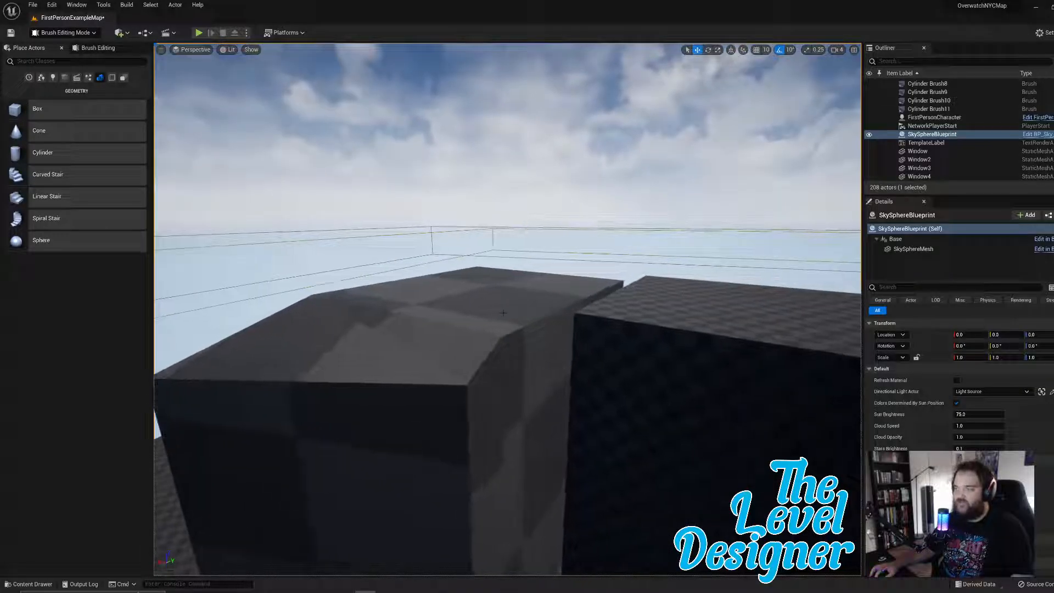
left_click(510, 317)
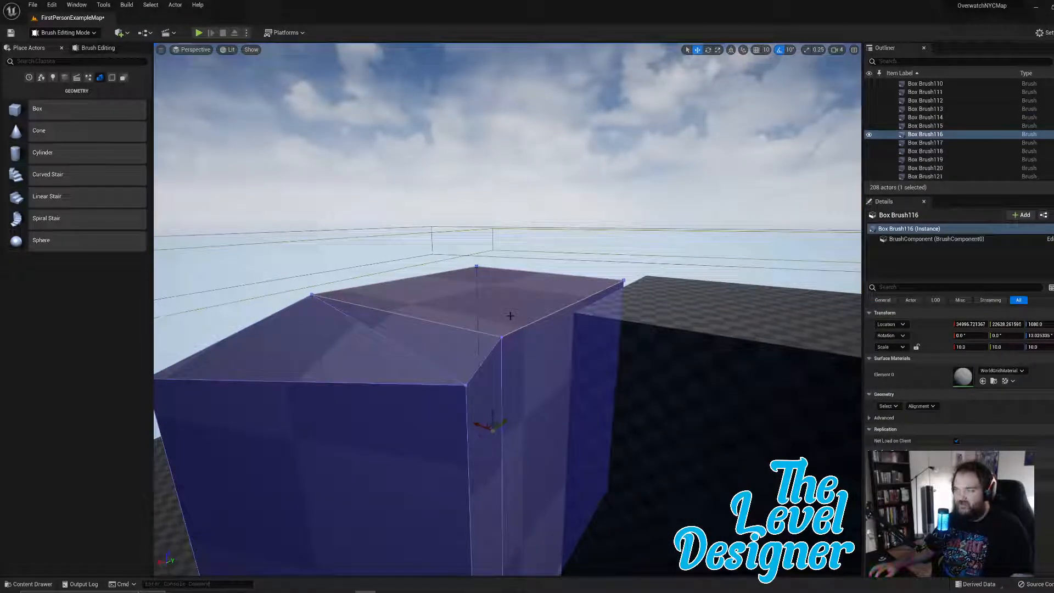
right_click_drag(496, 331, 494, 331)
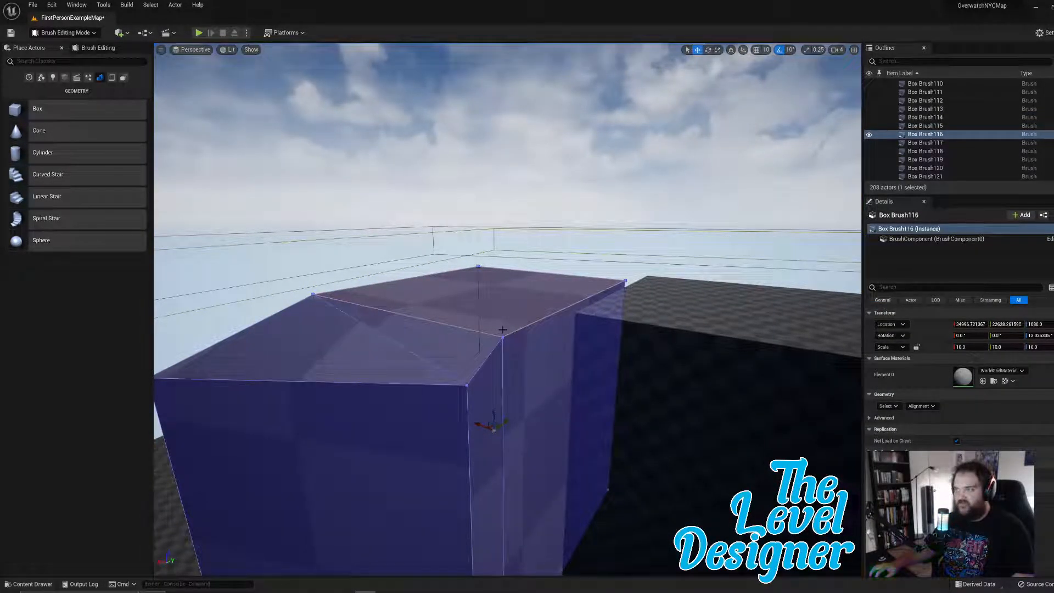
left_click(487, 344)
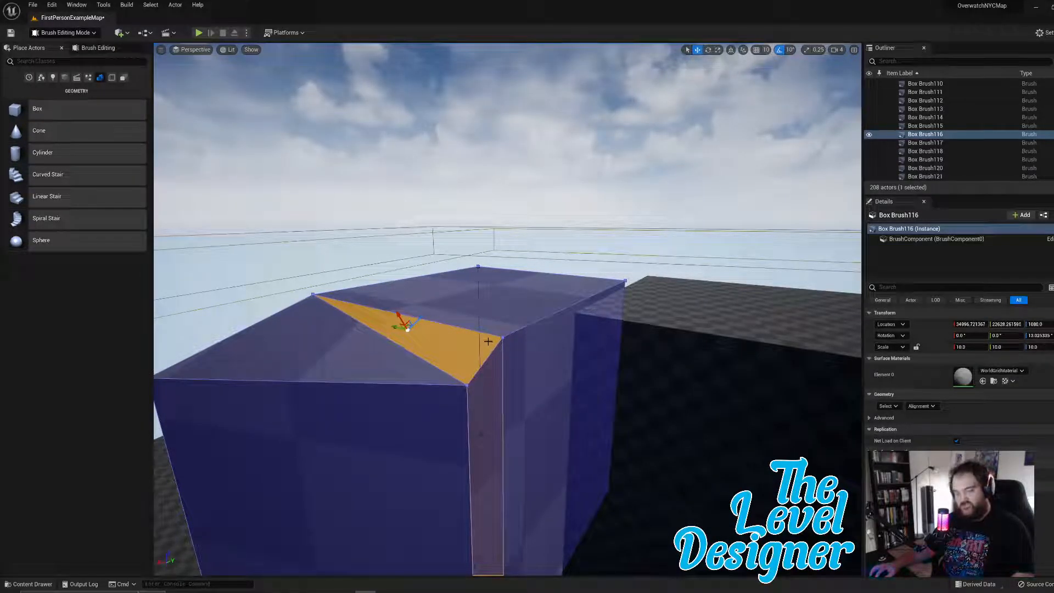
key("ctrl+z")
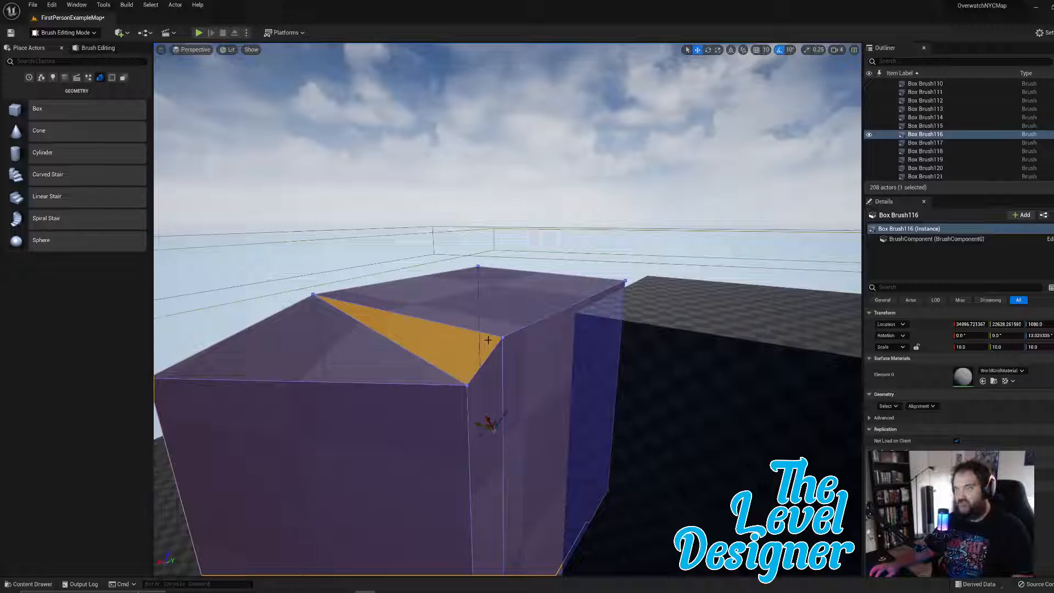
left_click(921, 407)
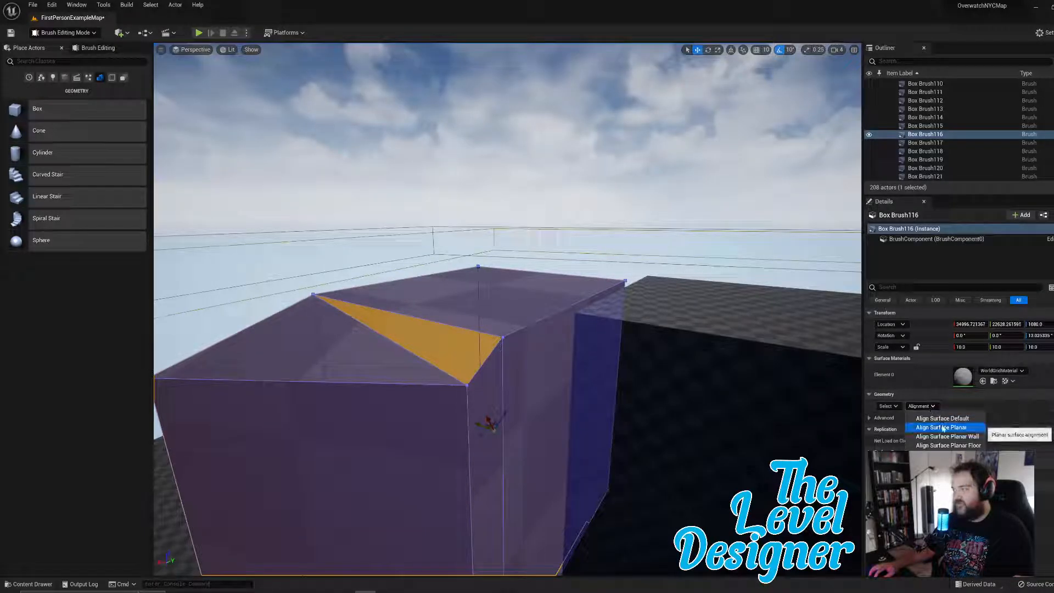
left_click(942, 428)
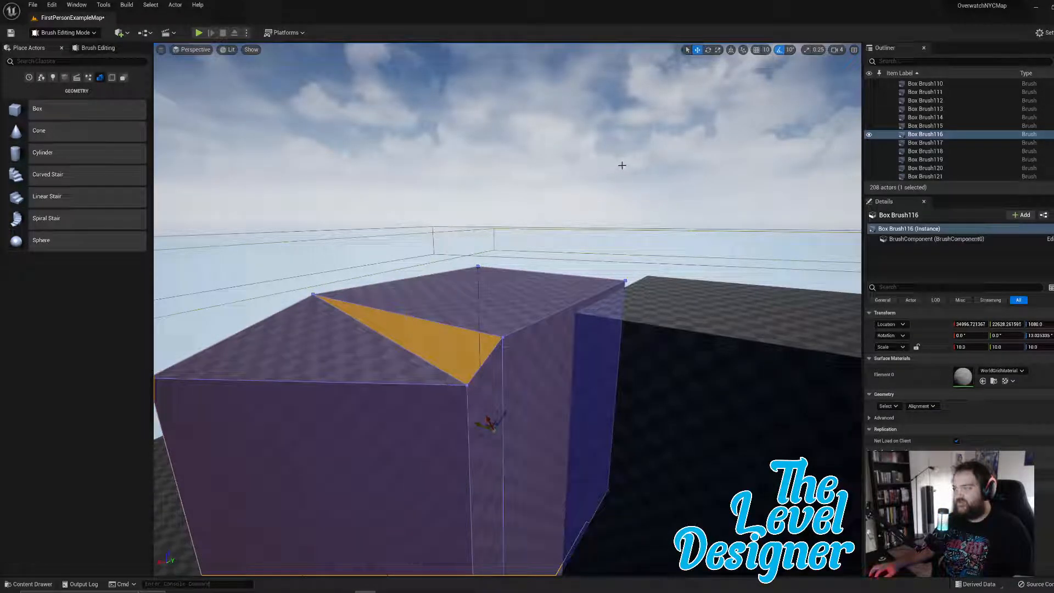
left_click(622, 165)
Step: Fly through the blocked-out city and examine the building heights and skyline along the street from above the bridge
mouse_move(617, 254)
right_mouse_down()
mouse_move(618, 263)
mouse_move(854, 242)
mouse_move(590, 252)
right_mouse_up()
key("s")
key("d")
key("w")
key("q")
key("w")
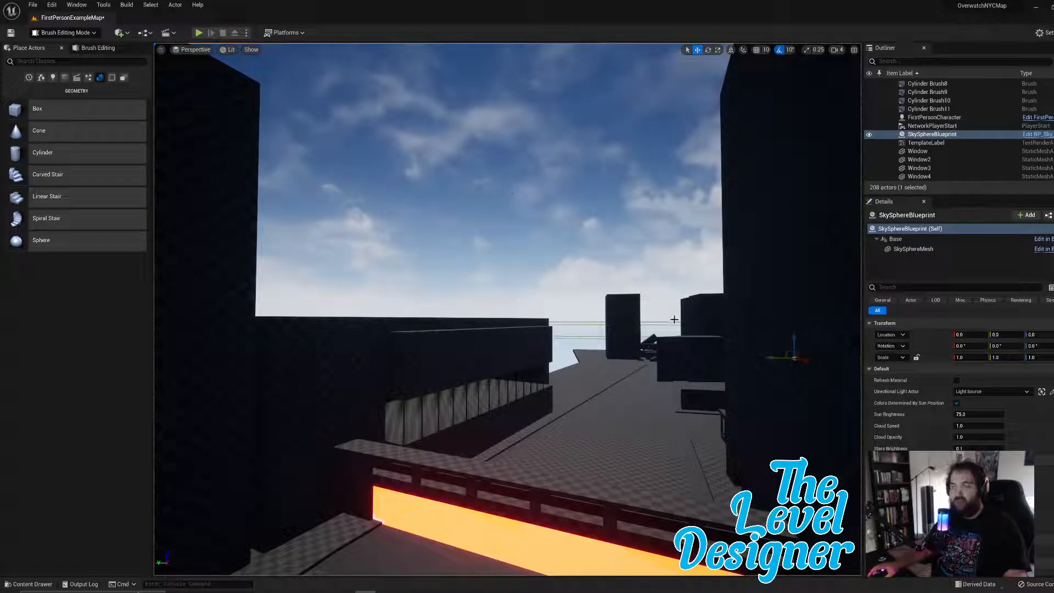
right_click_drag(673, 320, 761, 308)
key("a")
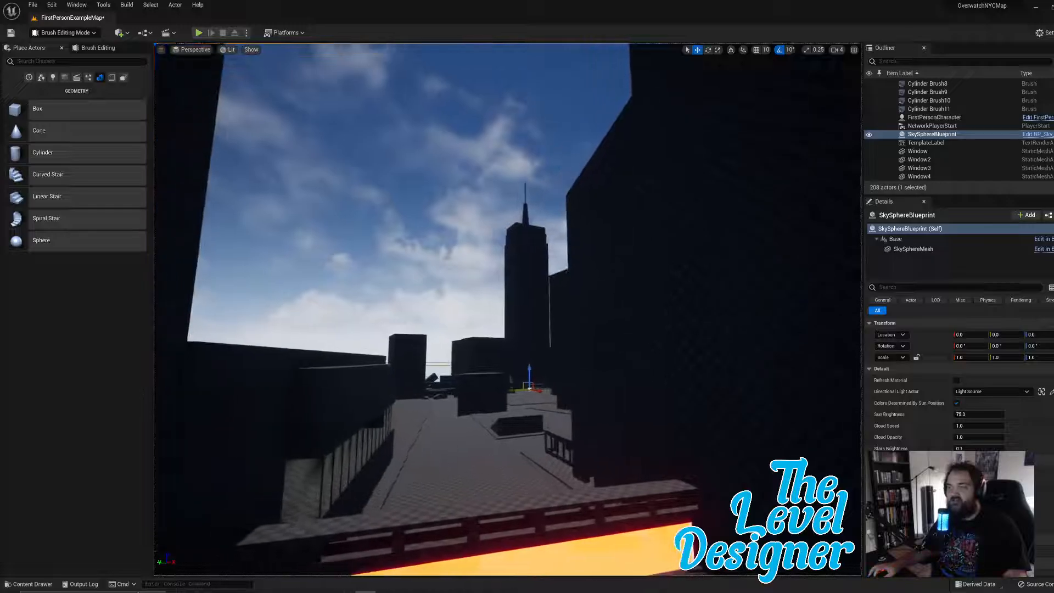
key("w")
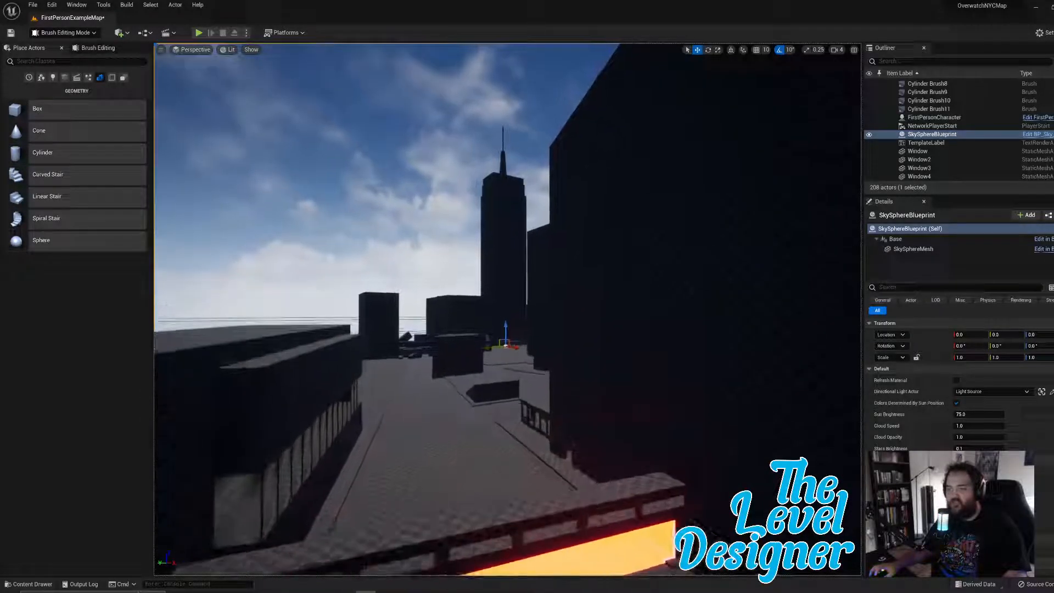
key("s")
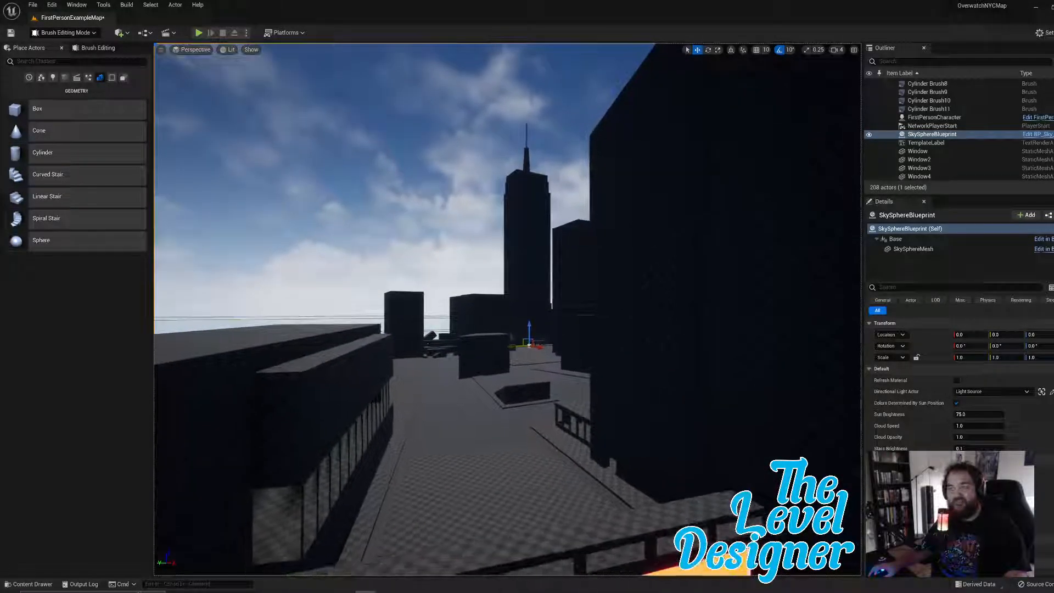